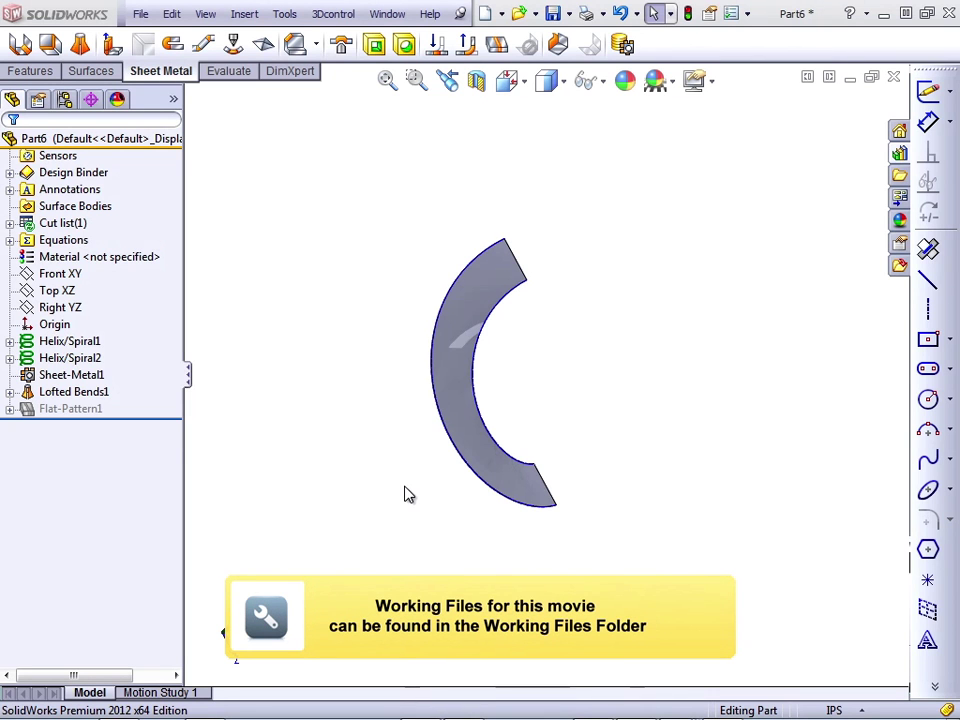
Step: Turn the half-turn flight with the Left arrow key, then show its flat blank via Flatten
key(Left)
key(Left)
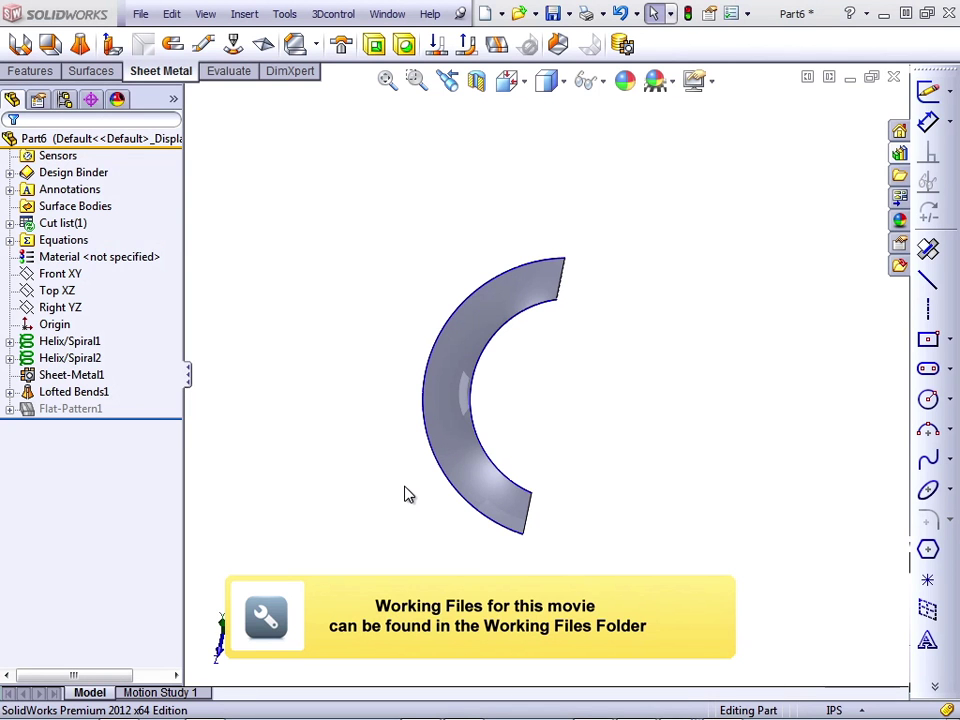
key(Left)
key(Left)
key(Left)
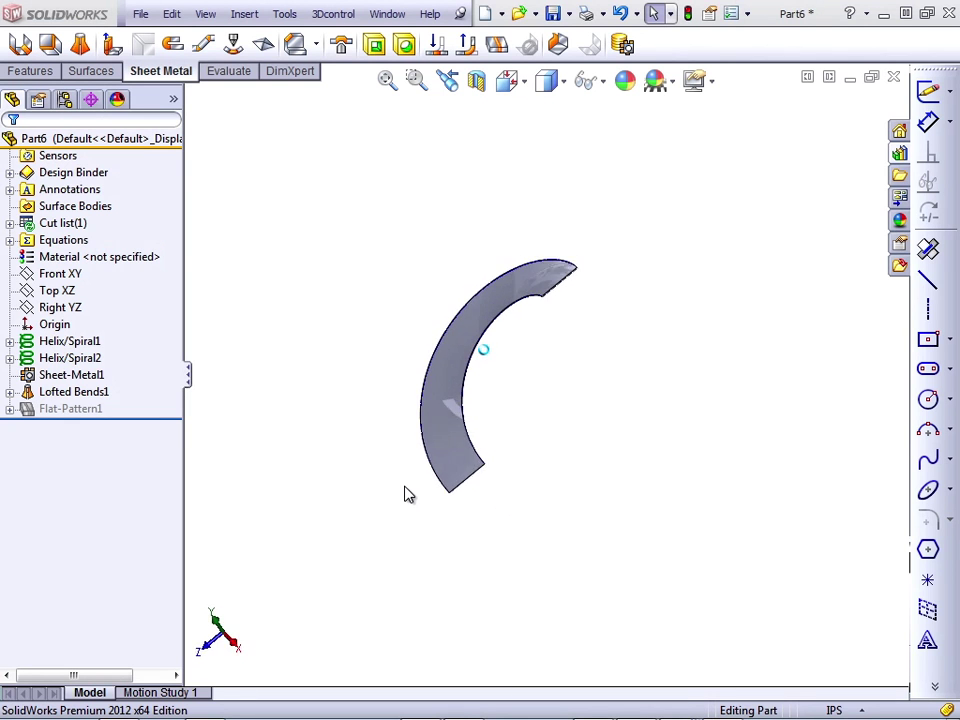
key(Left)
key(Left)
key(Left)
key(Left)
key(Left)
key(Left)
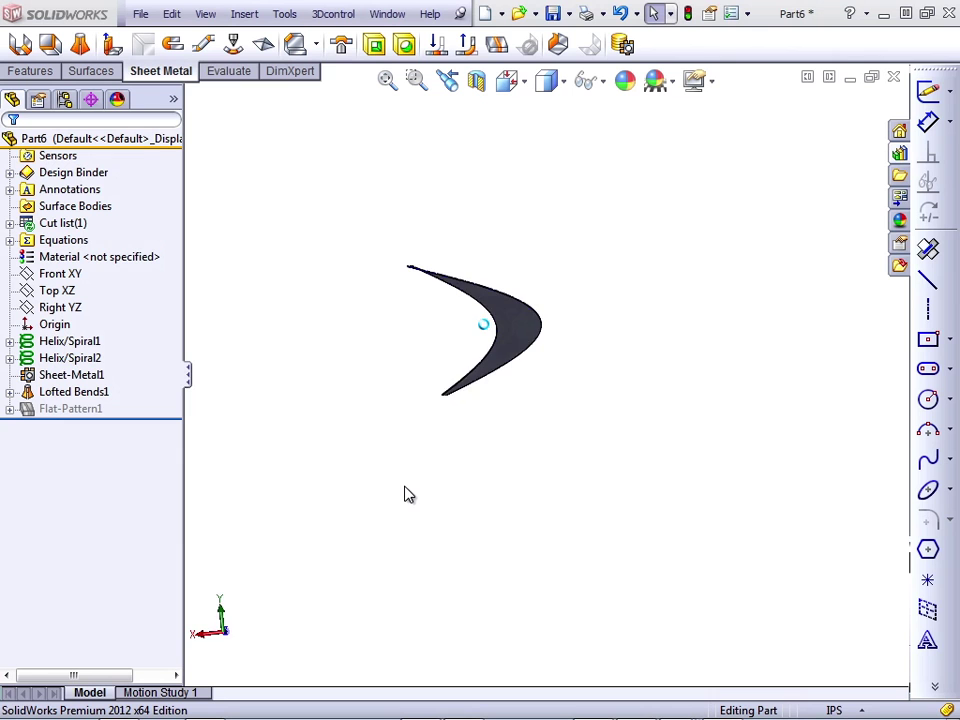
key(Left)
key(Left)
key(Left)
key(Left)
key(Left)
key(Left)
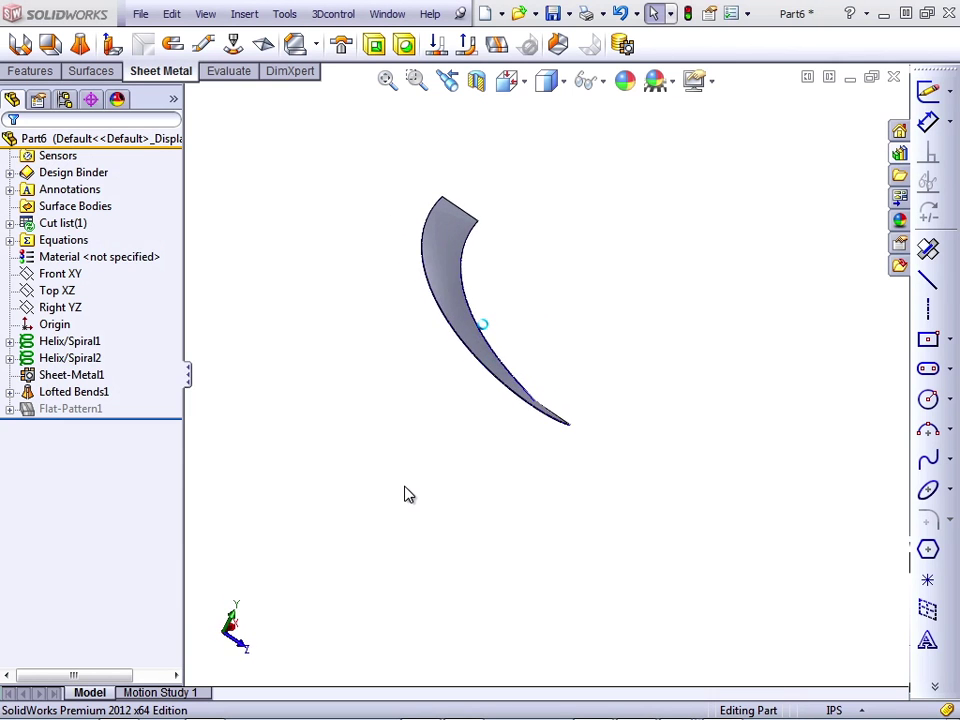
key(Left)
key(Left)
key(Left)
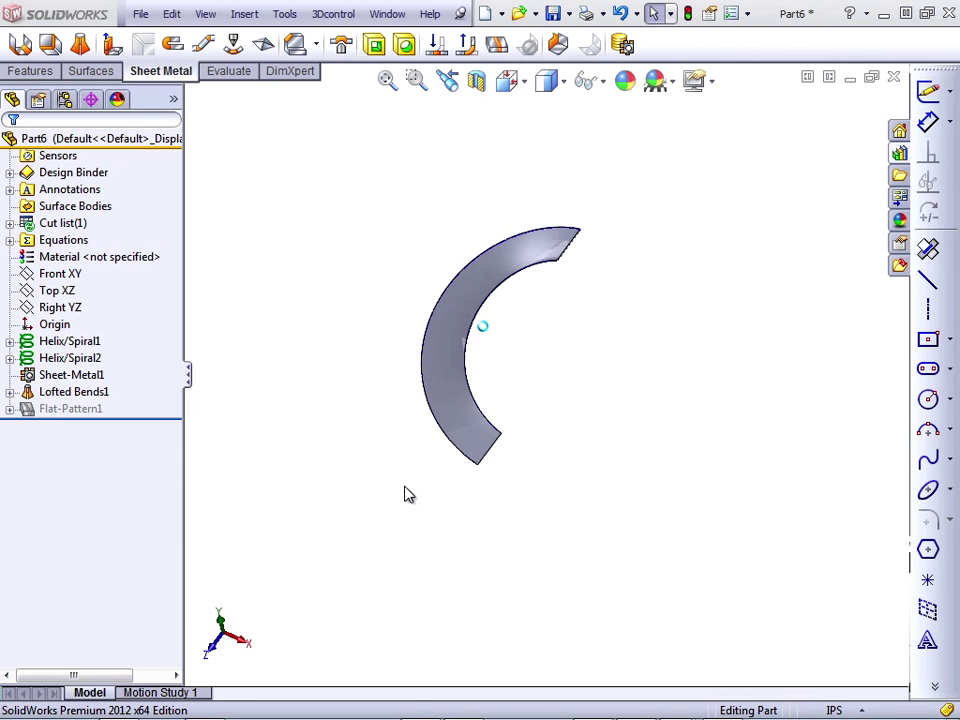
key(Left)
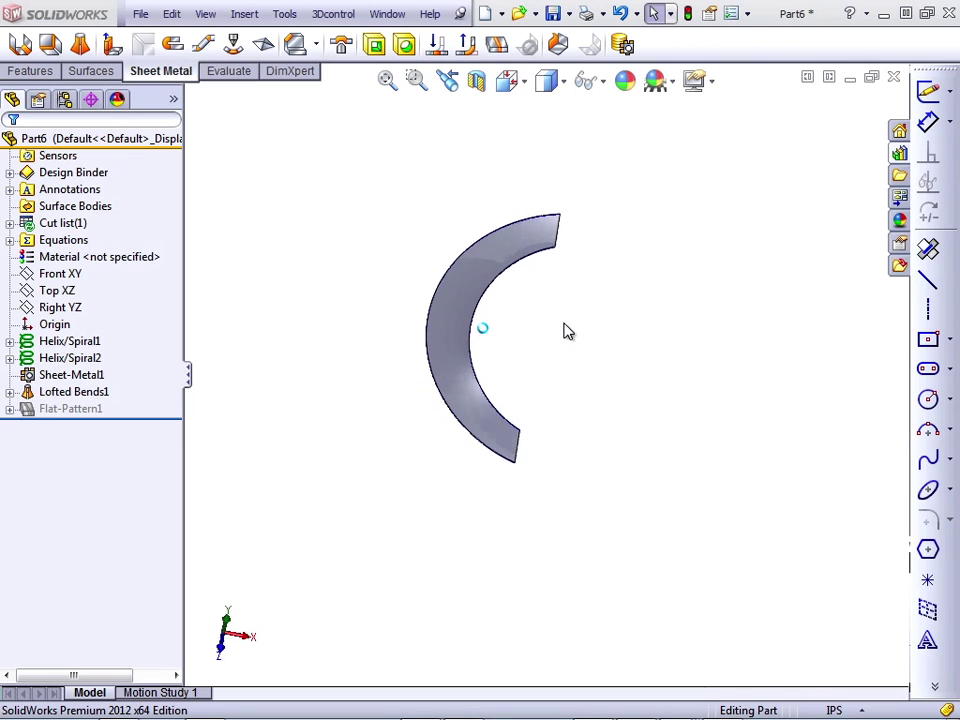
key(Left)
key(Left)
key(Left)
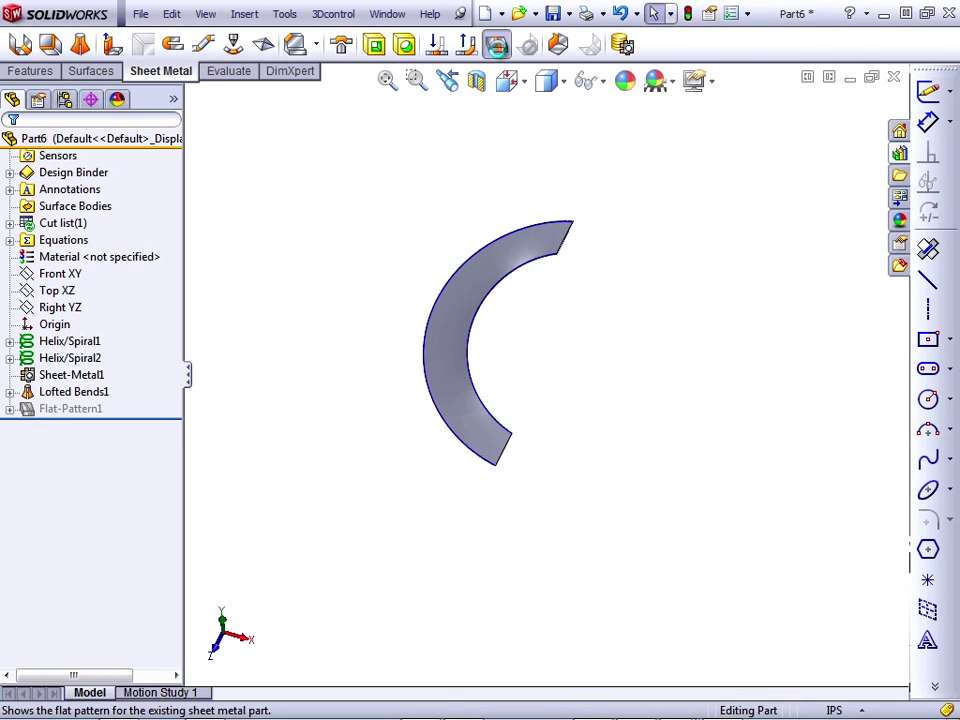
click(499, 47)
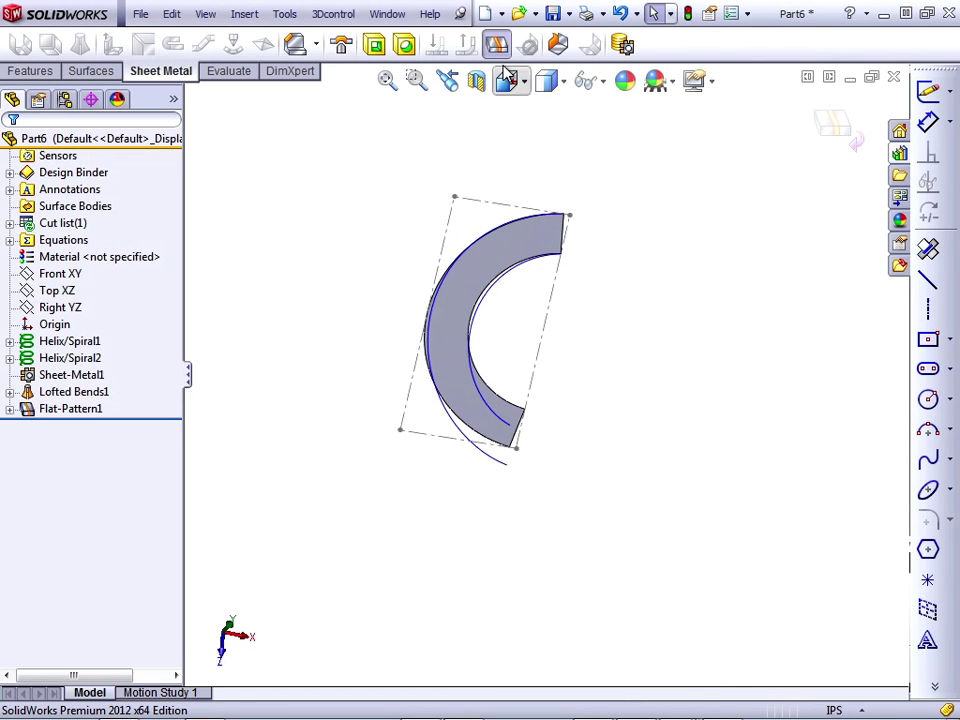
Step: Create a new blank part document from the part template
click(503, 14)
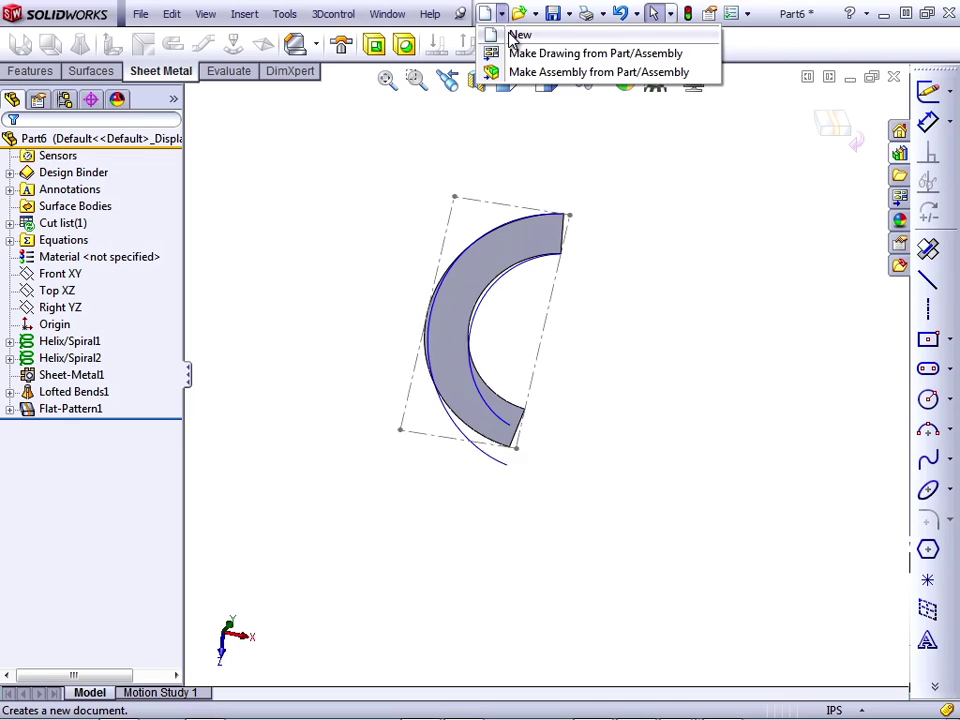
click(512, 34)
double_click(446, 385)
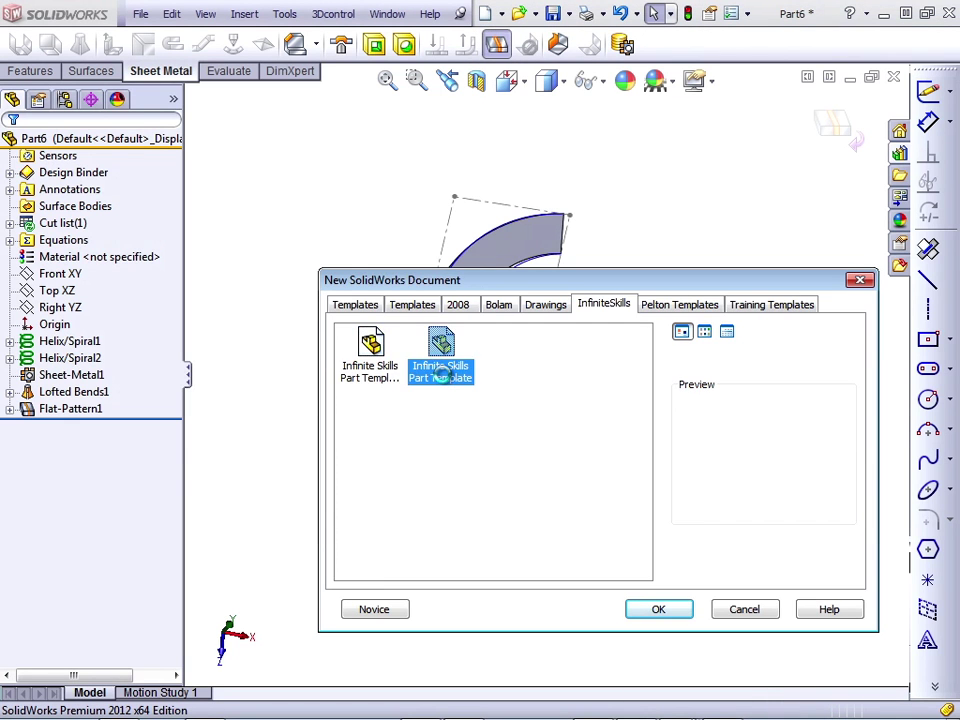
Step: Sketch an origin-centred circle on the Top XZ plane with a 20 in diameter
click(60, 290)
click(927, 400)
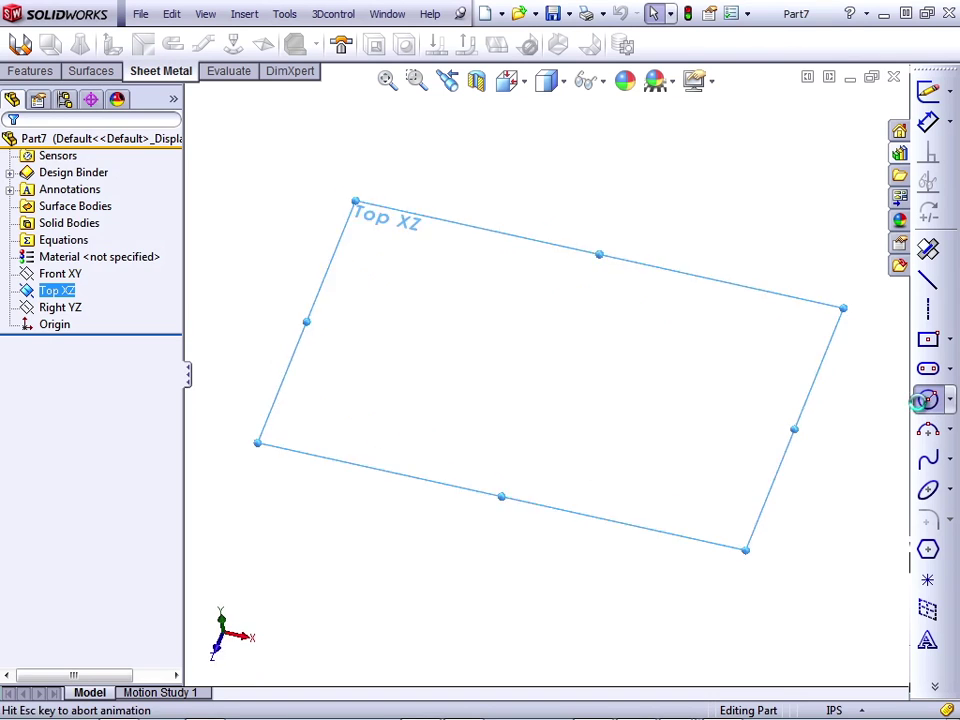
drag(546, 375, 634, 561)
key(d)
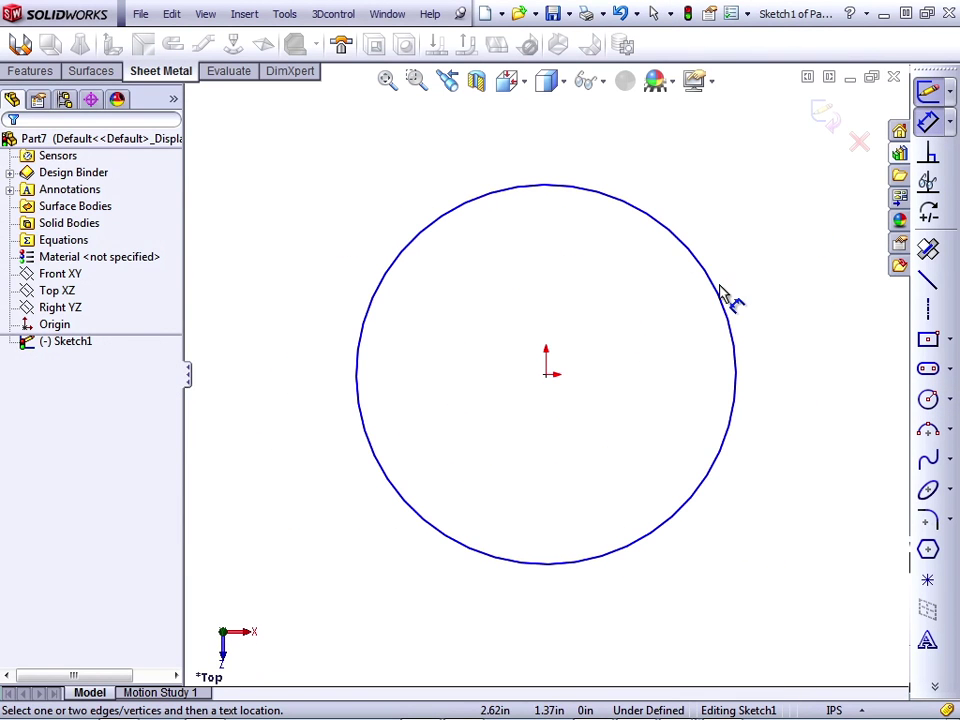
click(721, 300)
click(803, 176)
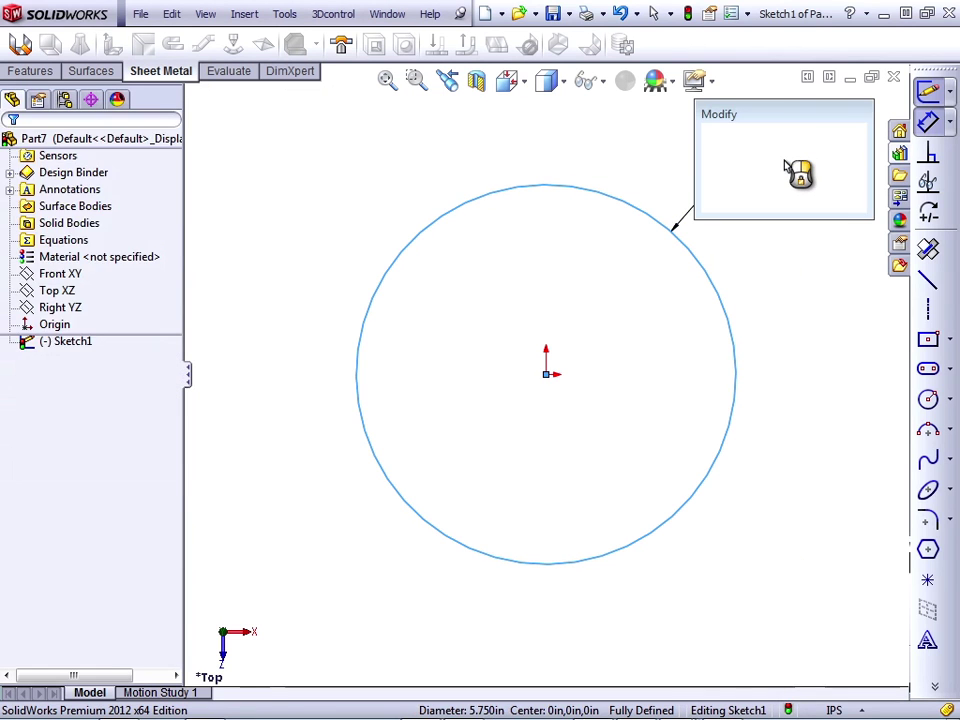
text(2)
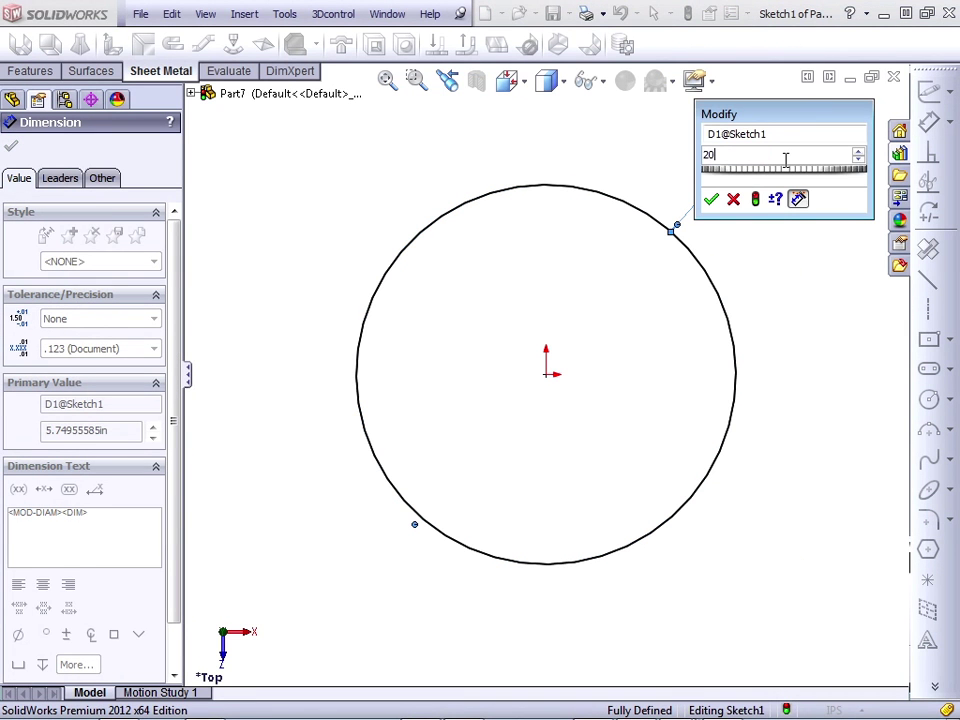
text(0)
key(Return)
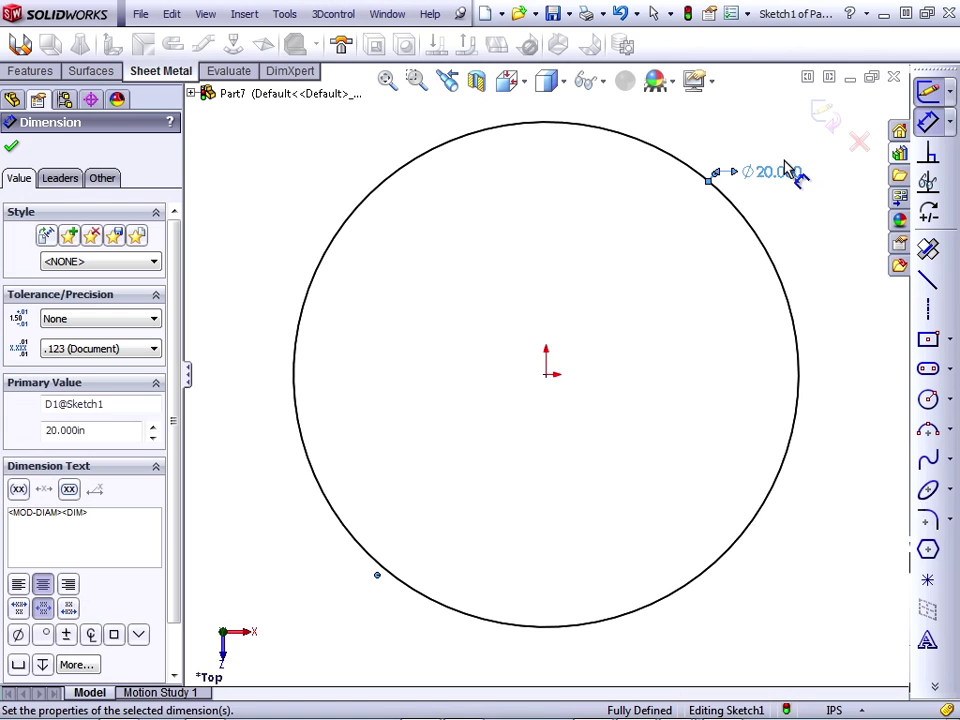
click(826, 114)
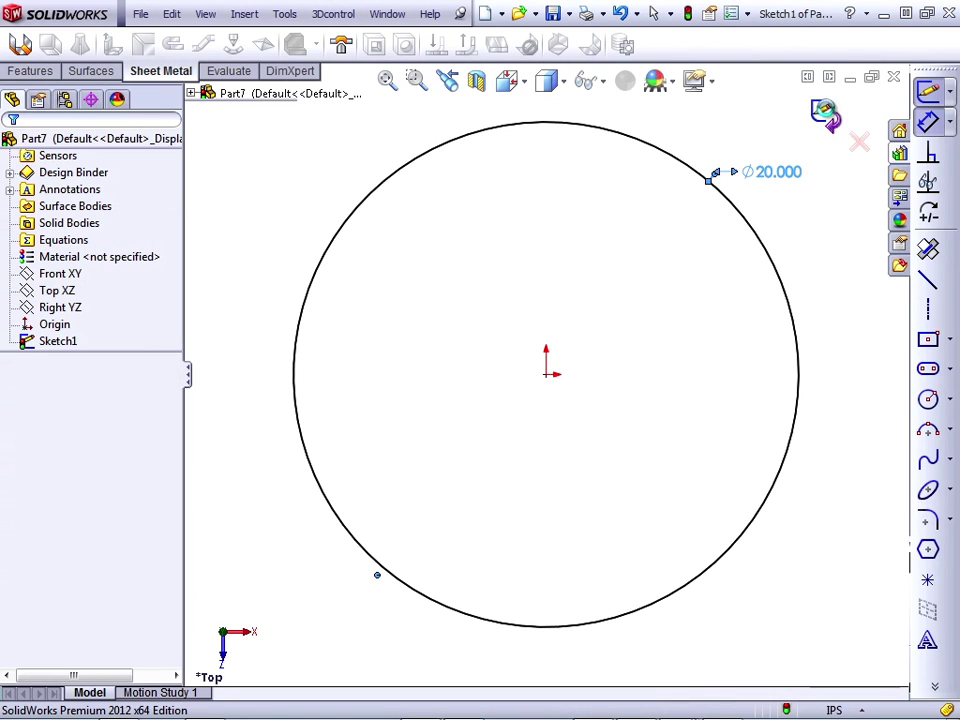
Step: Close Sketch1 and draw a larger origin-centred circle on the Top XZ plane
click(826, 114)
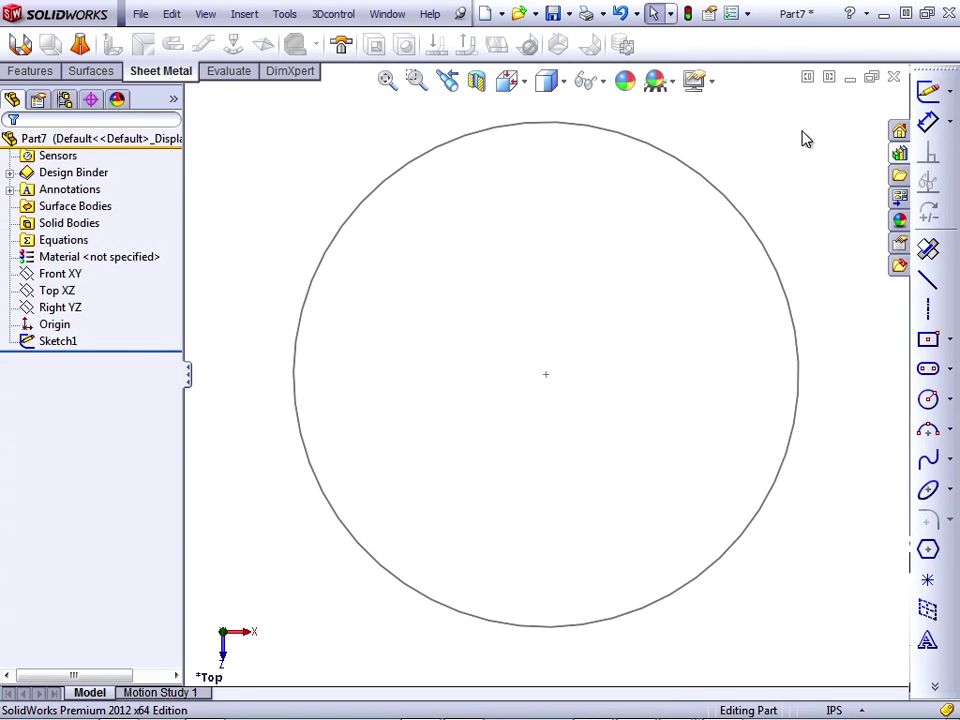
click(62, 290)
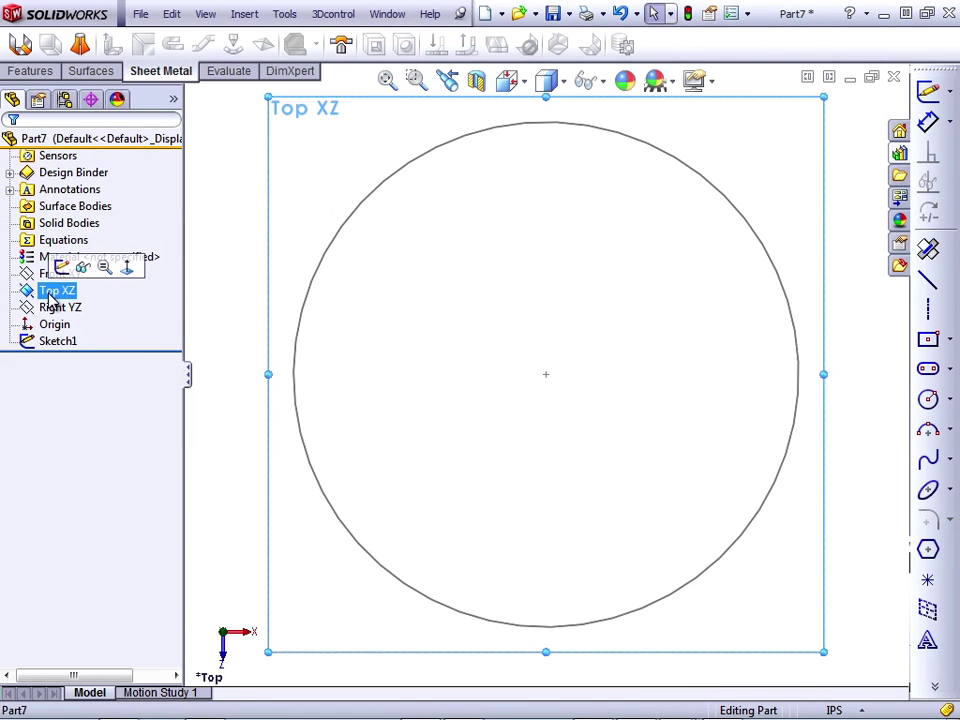
click(928, 400)
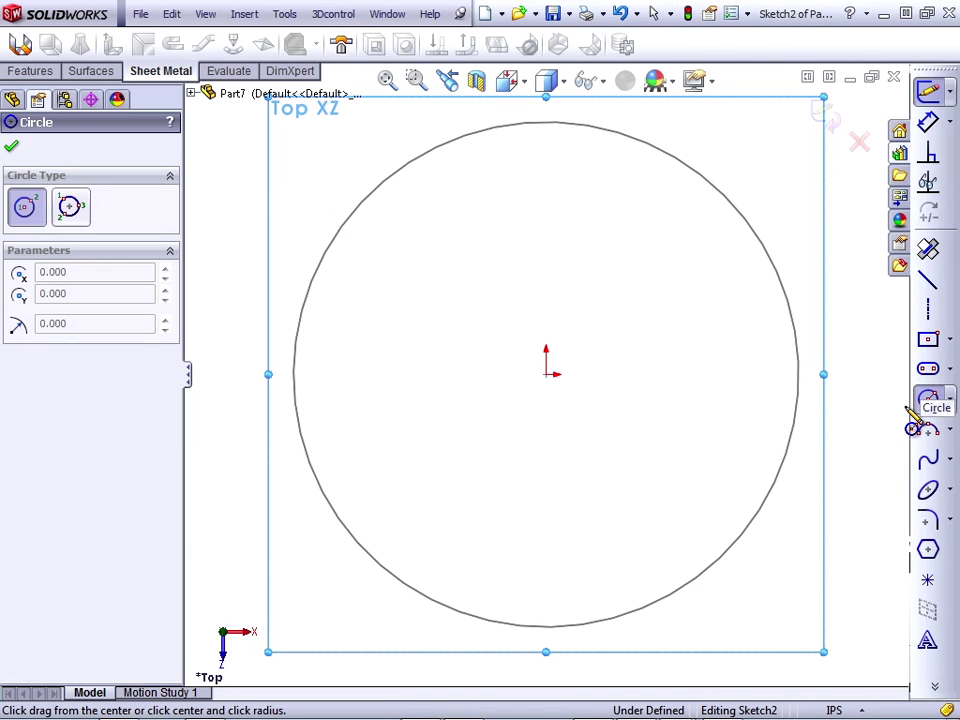
click(546, 375)
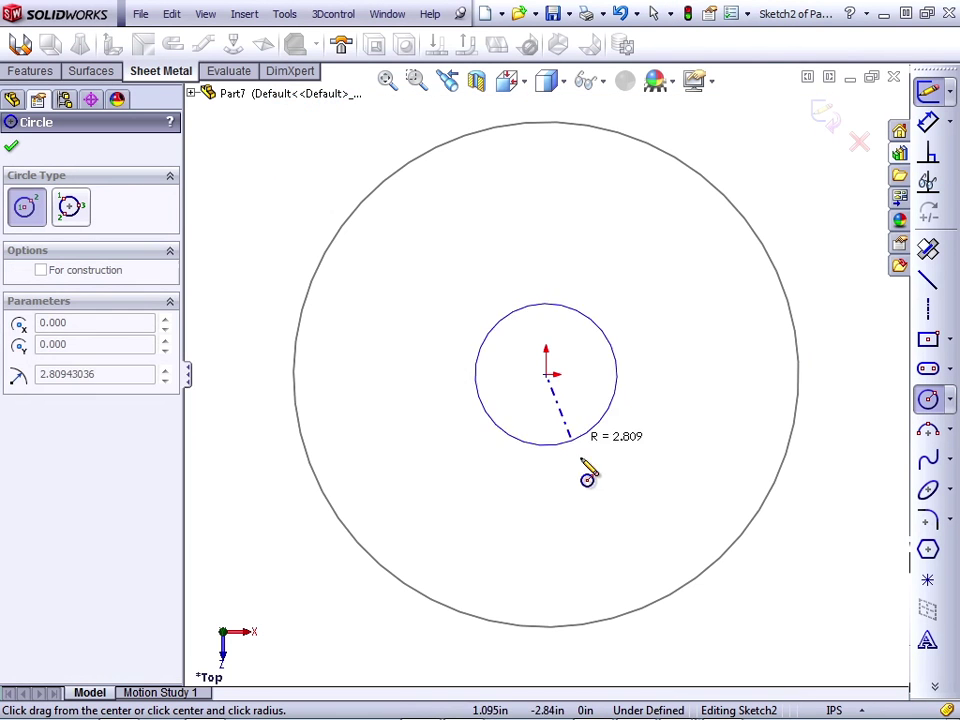
click(731, 639)
Step: Dimension the outer circle to a 28 in diameter and exit Sketch2
click(927, 124)
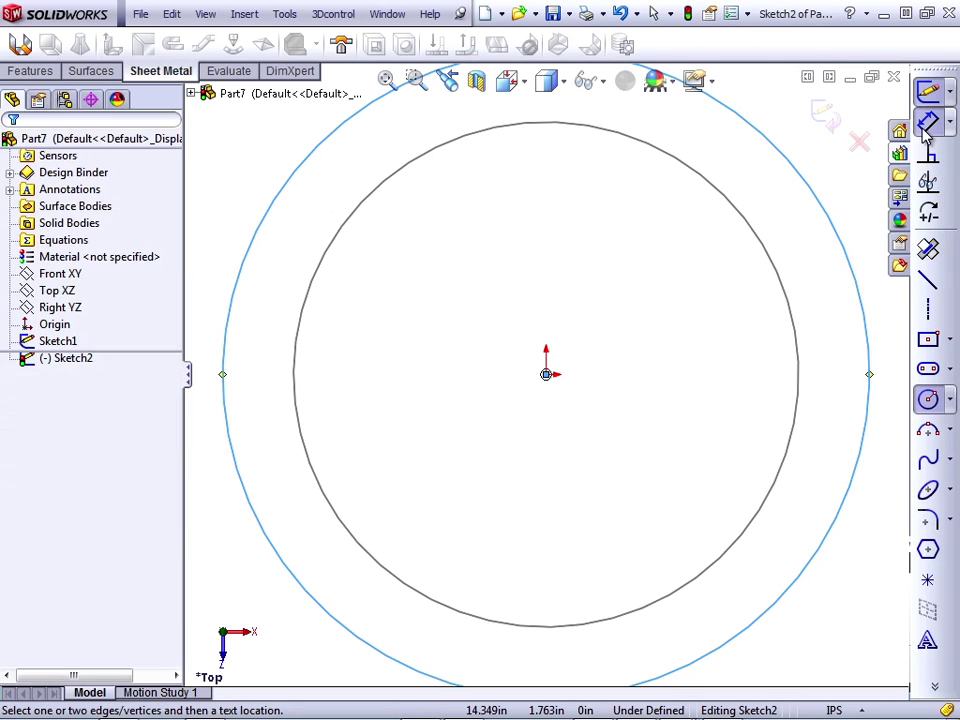
click(813, 581)
click(857, 578)
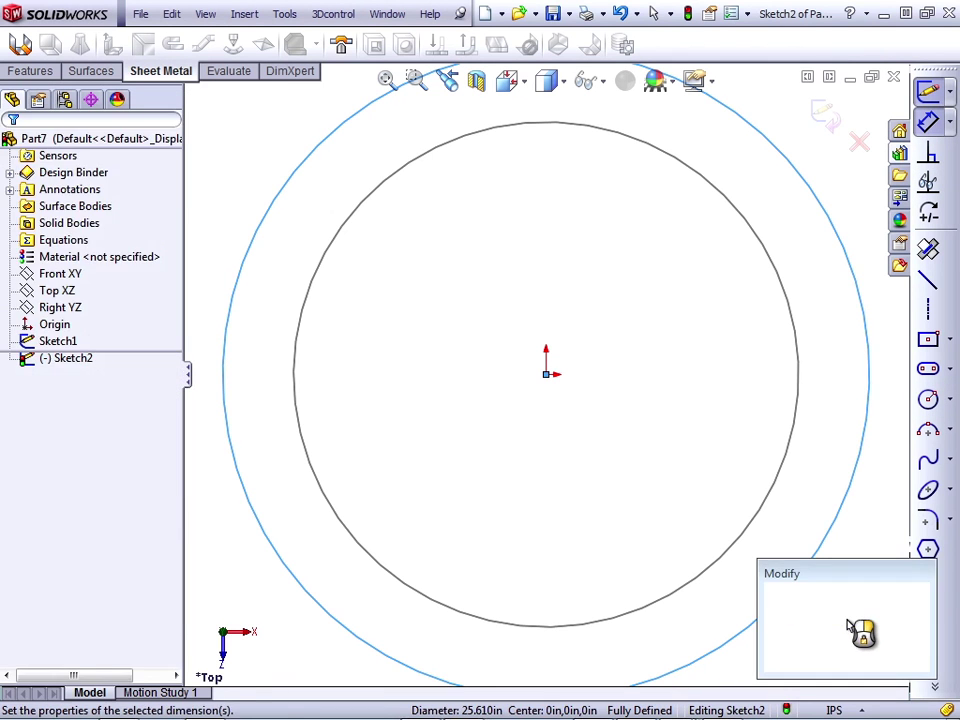
text(28)
key(Return)
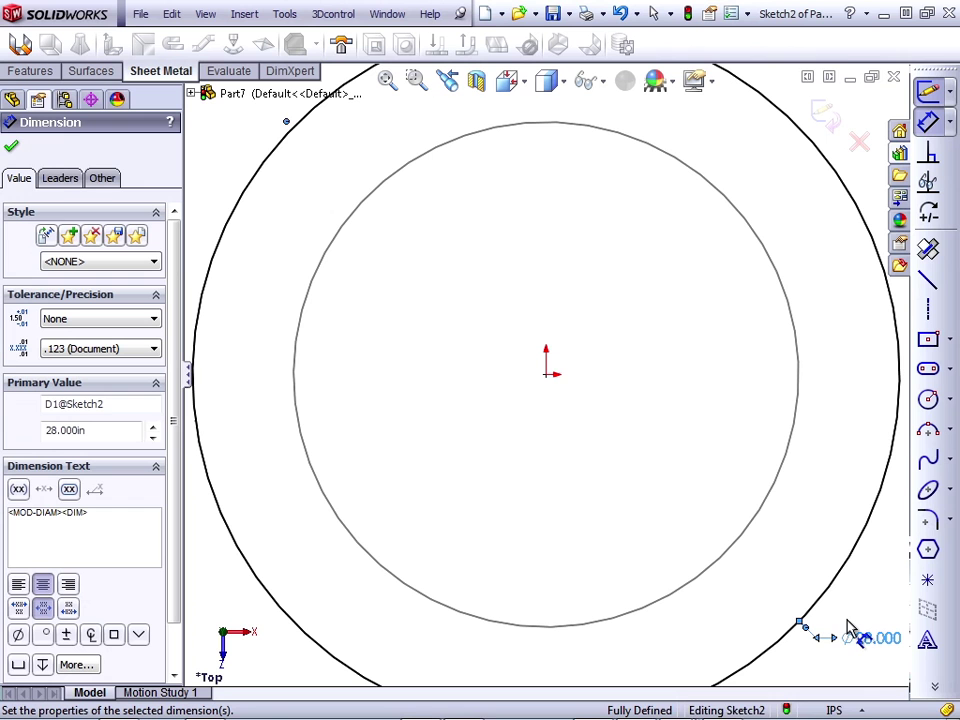
click(830, 122)
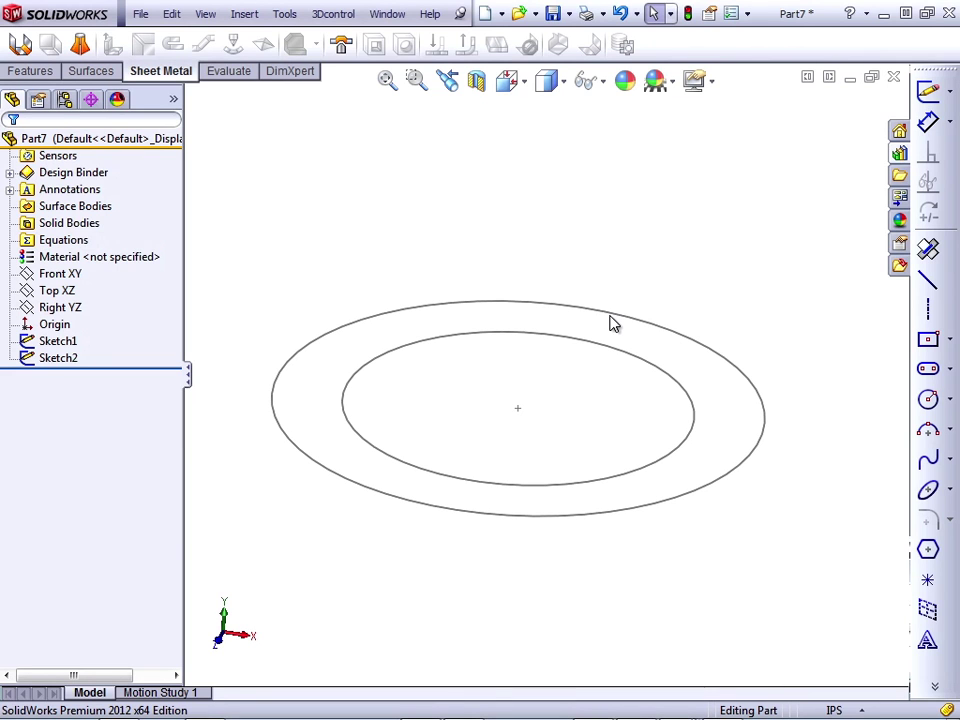
Step: Create a helix on the 28 in circle: 10 in pitch, 0.5 revolutions, 0° start angle
click(36, 75)
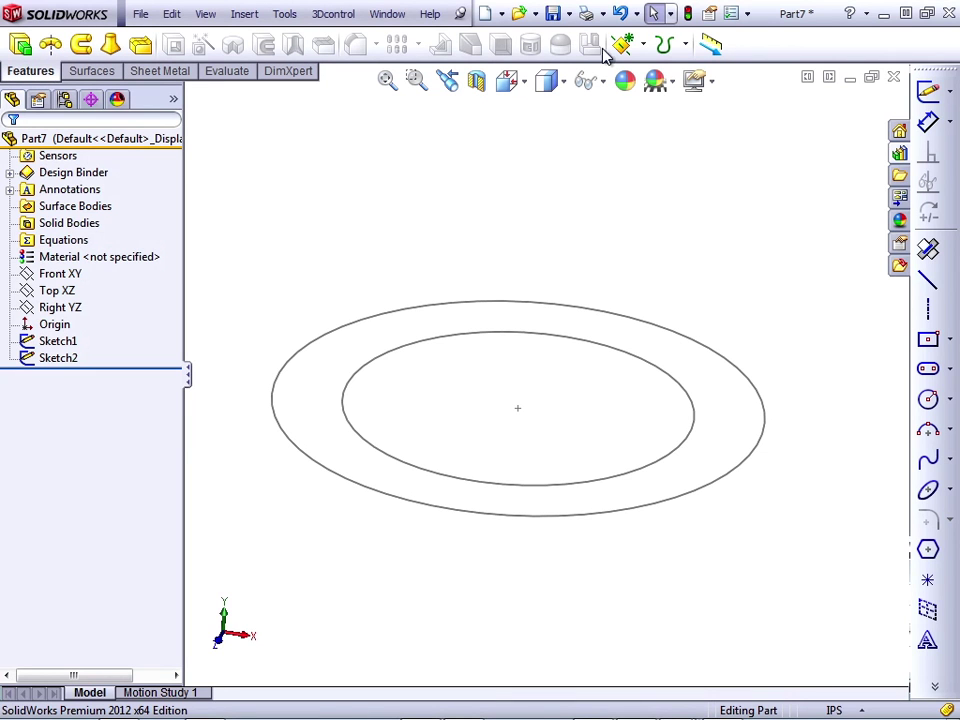
click(688, 45)
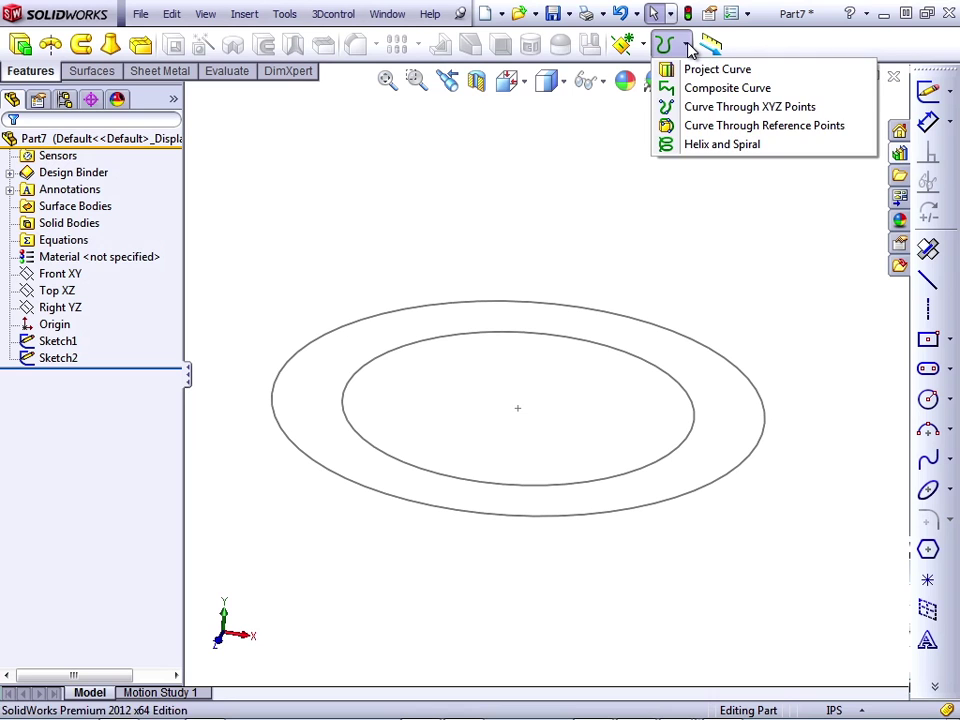
click(721, 144)
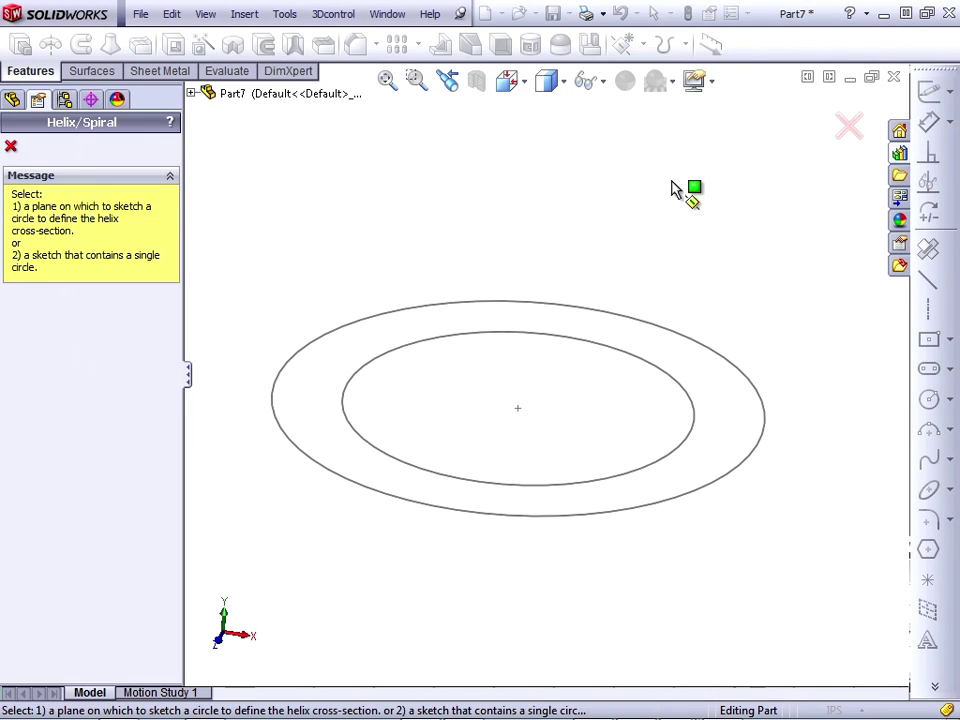
click(584, 313)
click(66, 373)
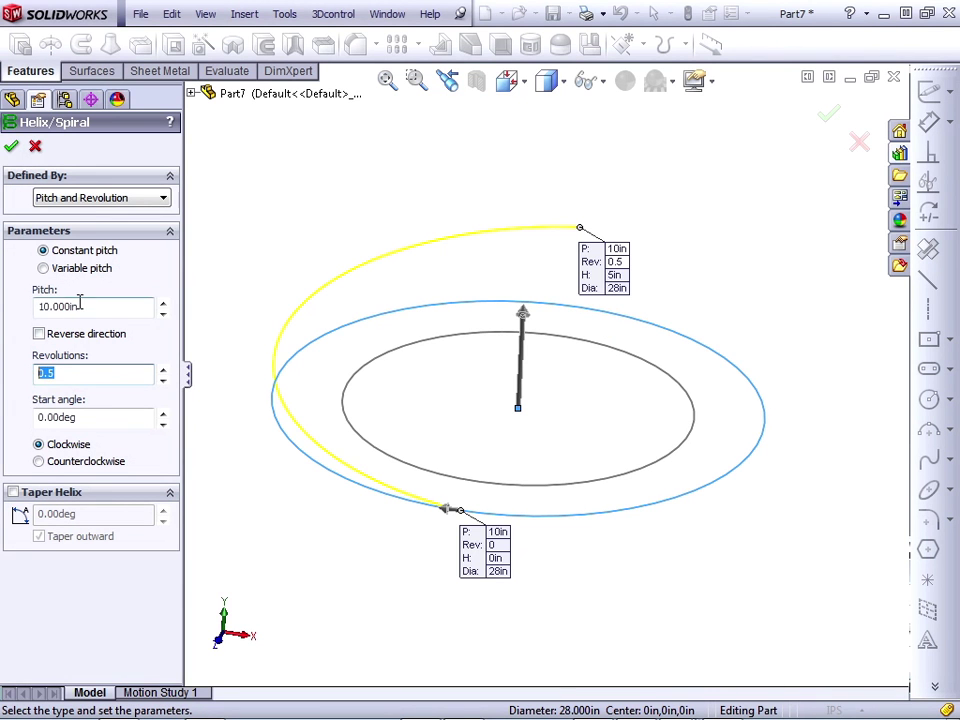
drag(87, 306, 39, 304)
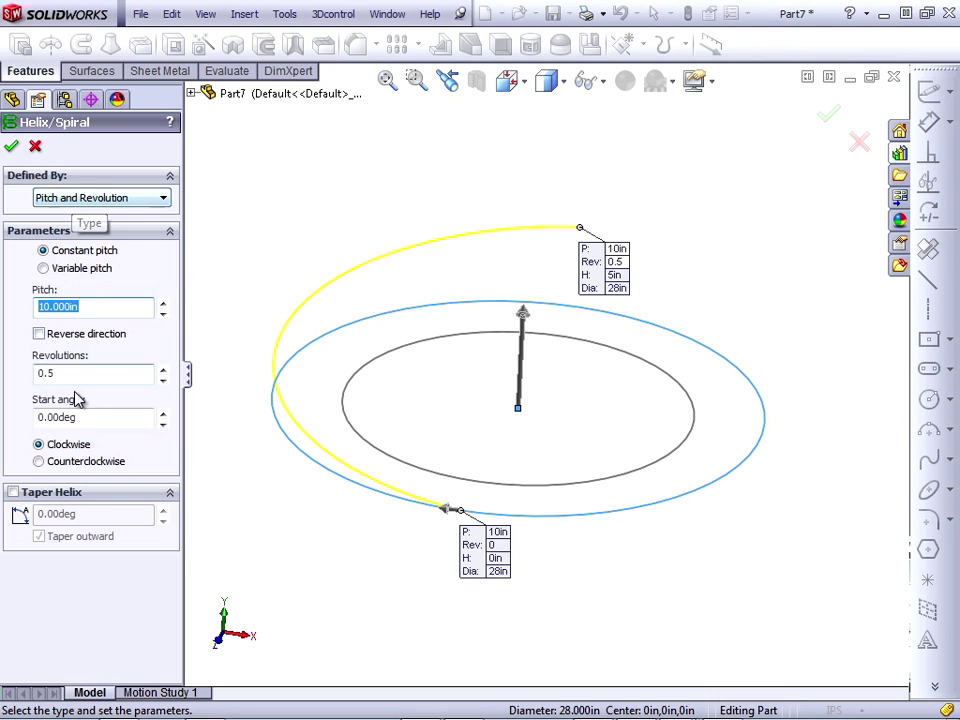
drag(92, 420, 33, 416)
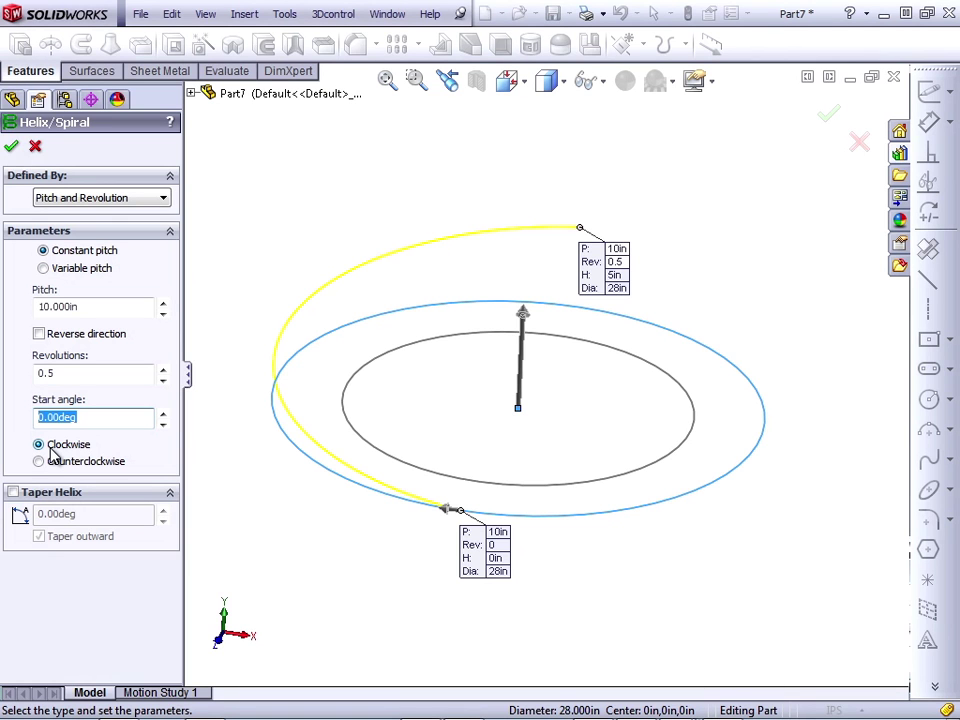
click(12, 148)
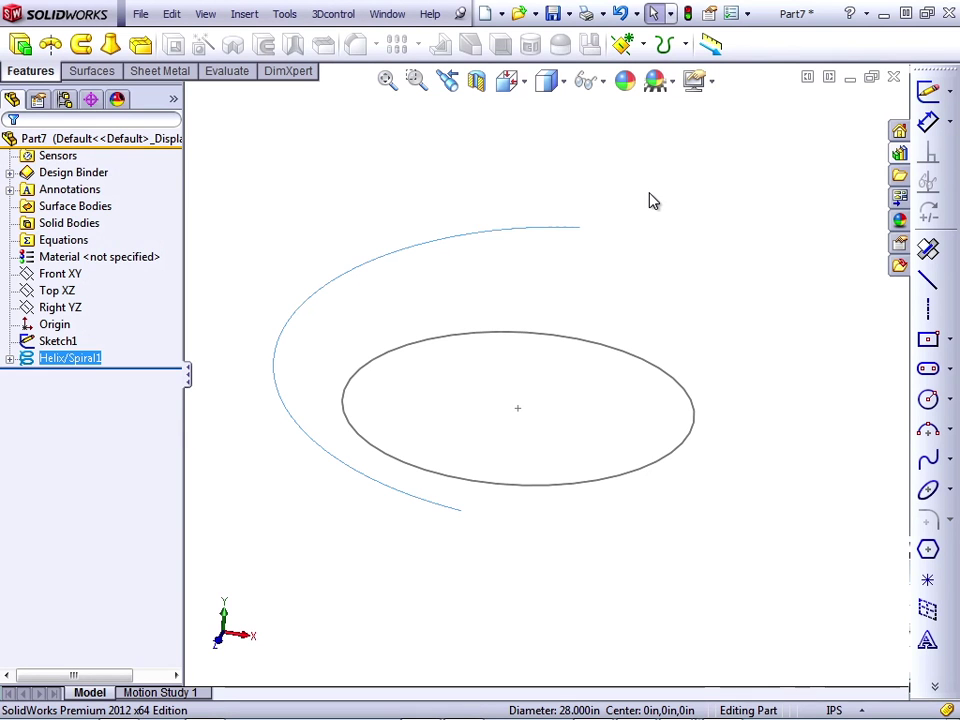
Step: Add Helix/Spiral2 on the 20 in inner circle with 10 in pitch and 0.5 revolutions
click(684, 44)
click(707, 146)
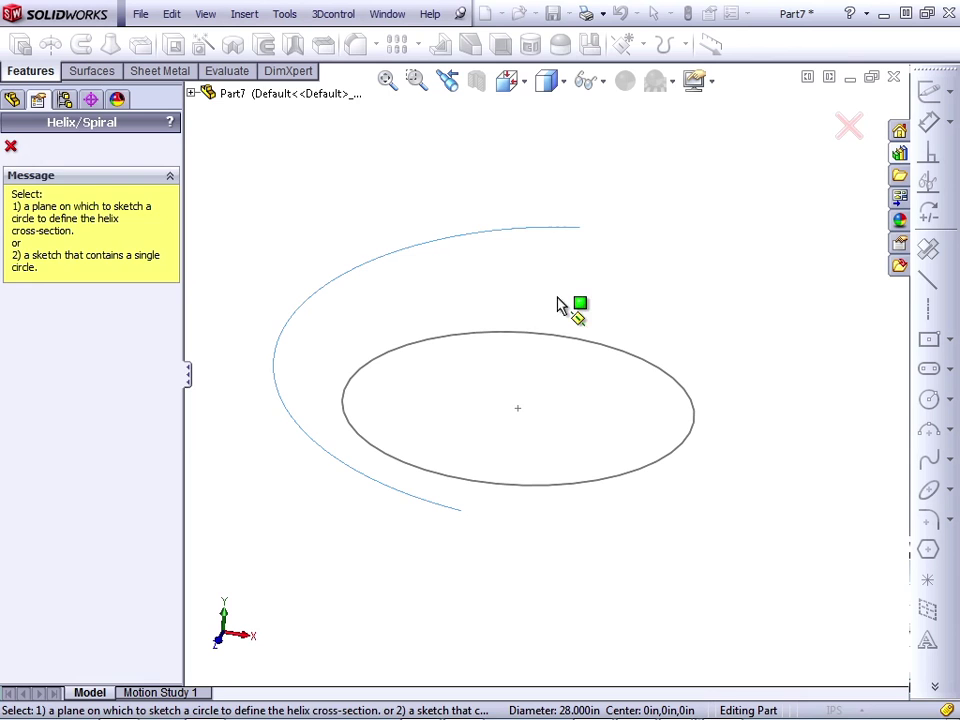
click(535, 336)
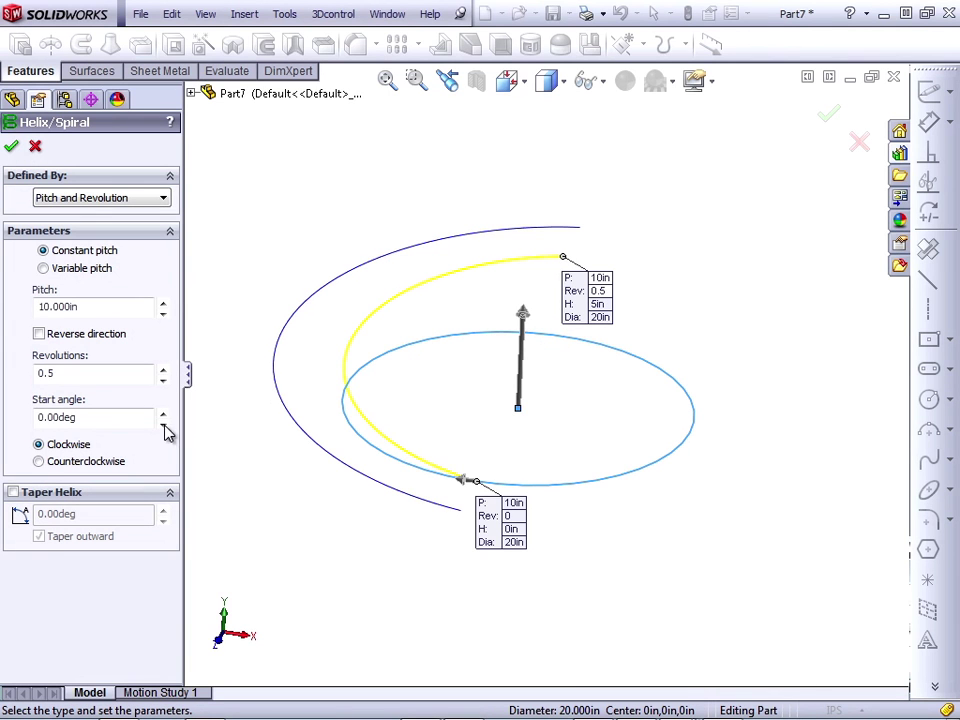
click(12, 148)
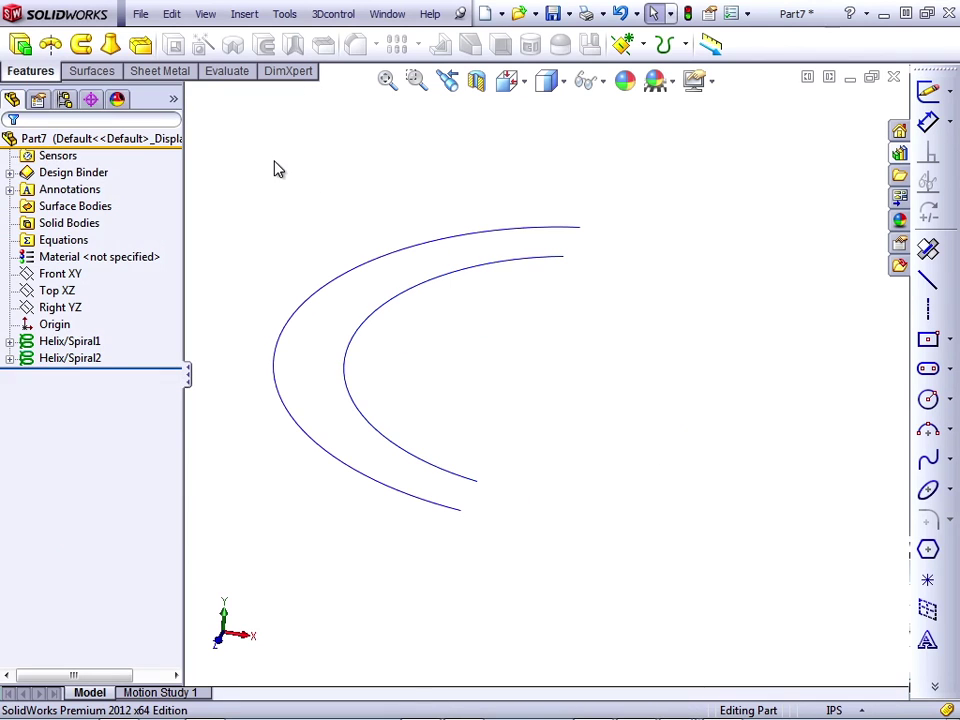
click(152, 71)
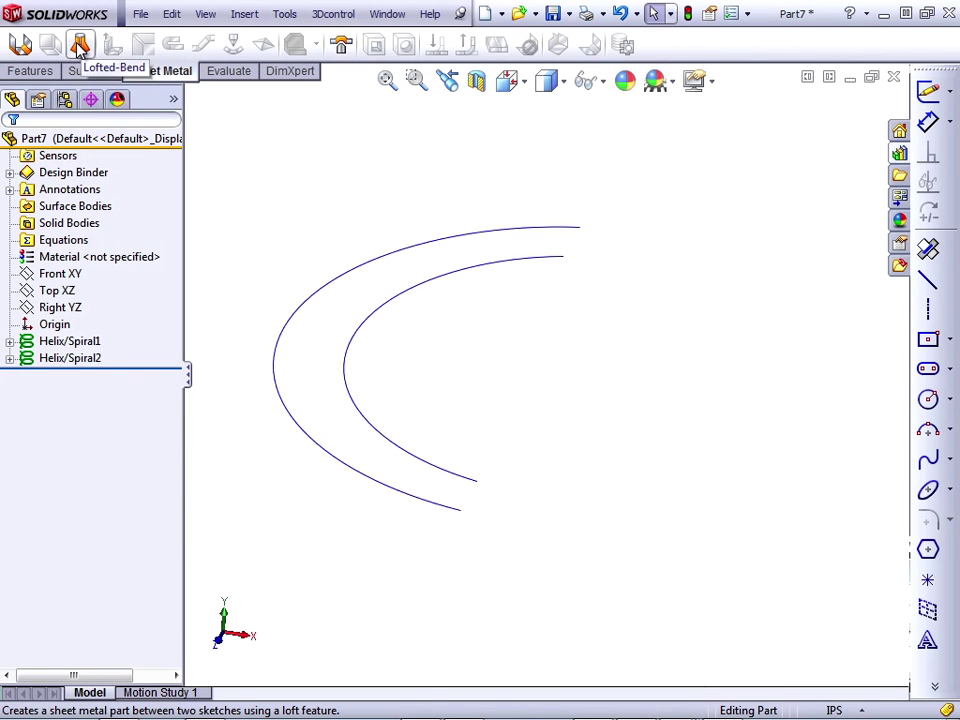
click(80, 45)
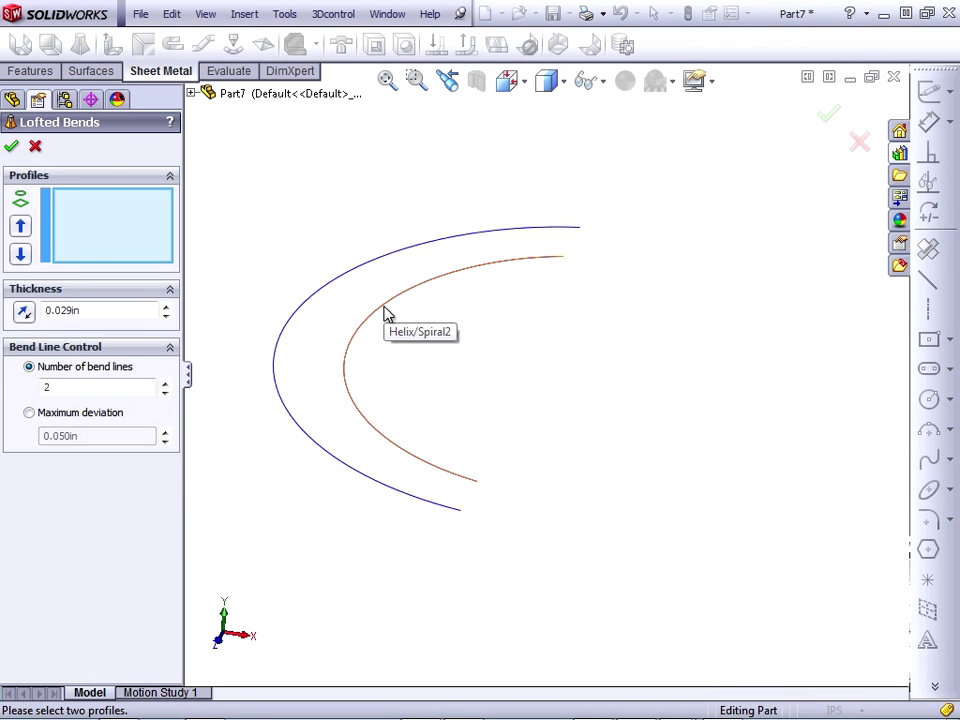
click(36, 149)
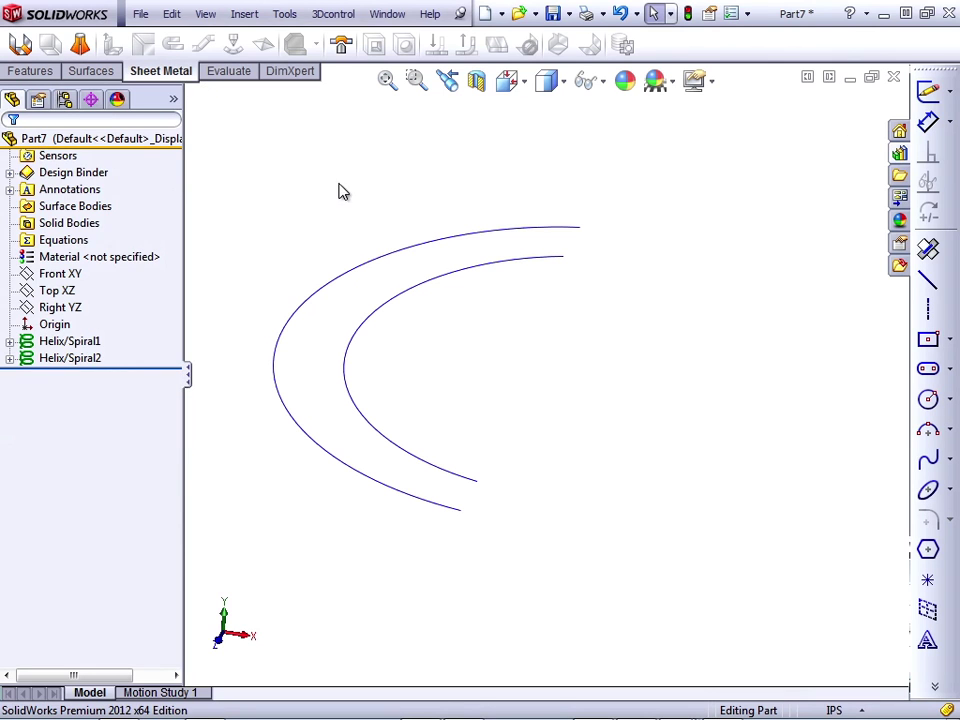
Step: Convert the inner helix Helix/Spiral2 into a sketch curve in a new 3DSketch1, then exit
click(951, 95)
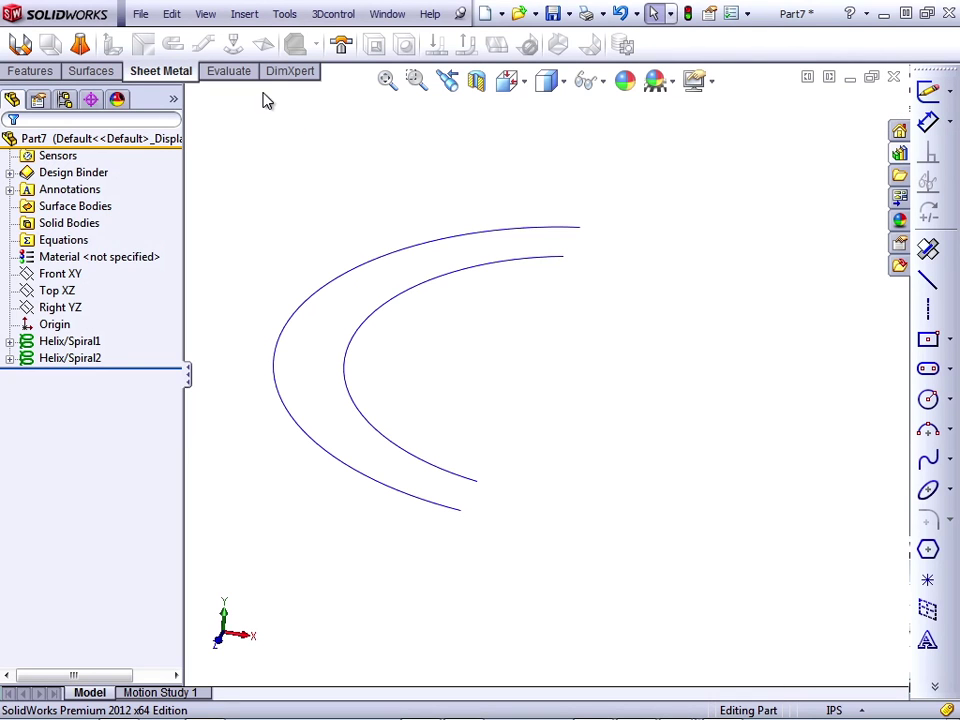
click(247, 15)
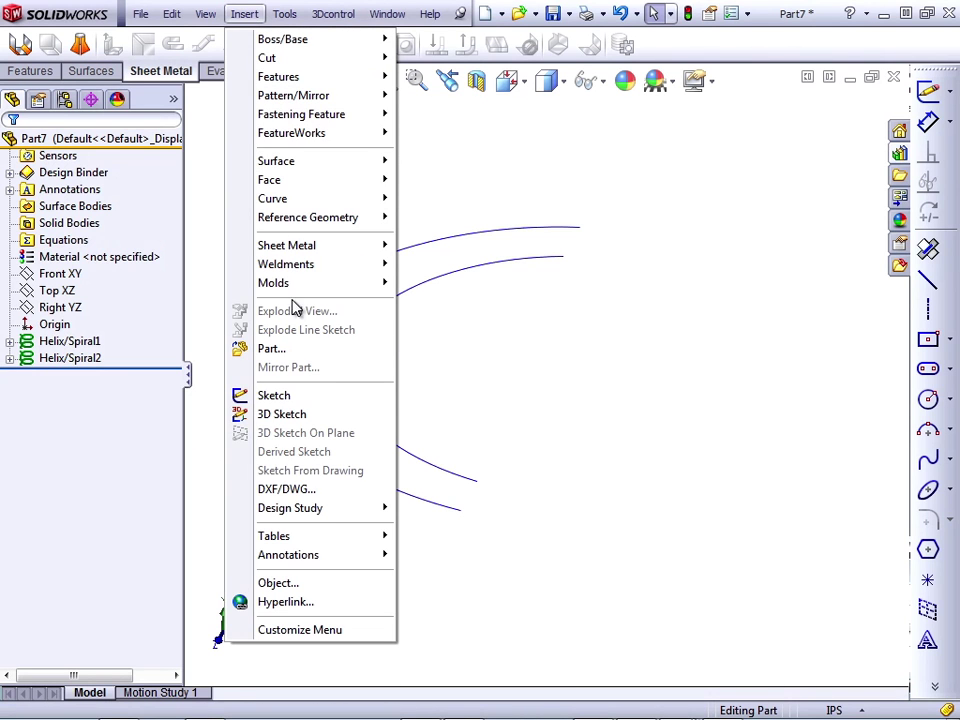
click(281, 415)
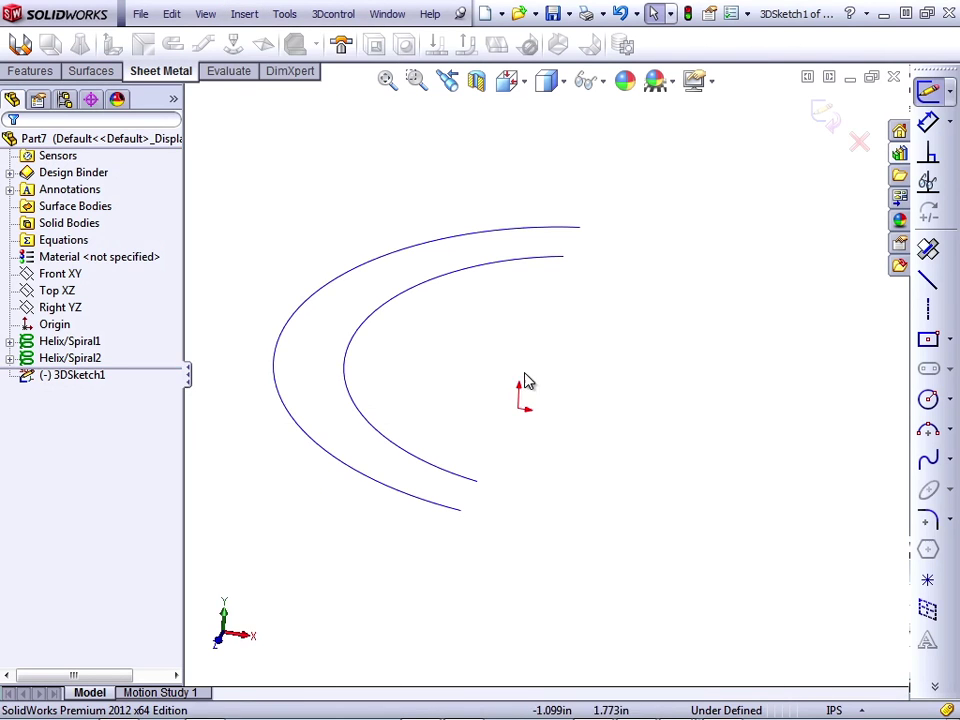
click(513, 264)
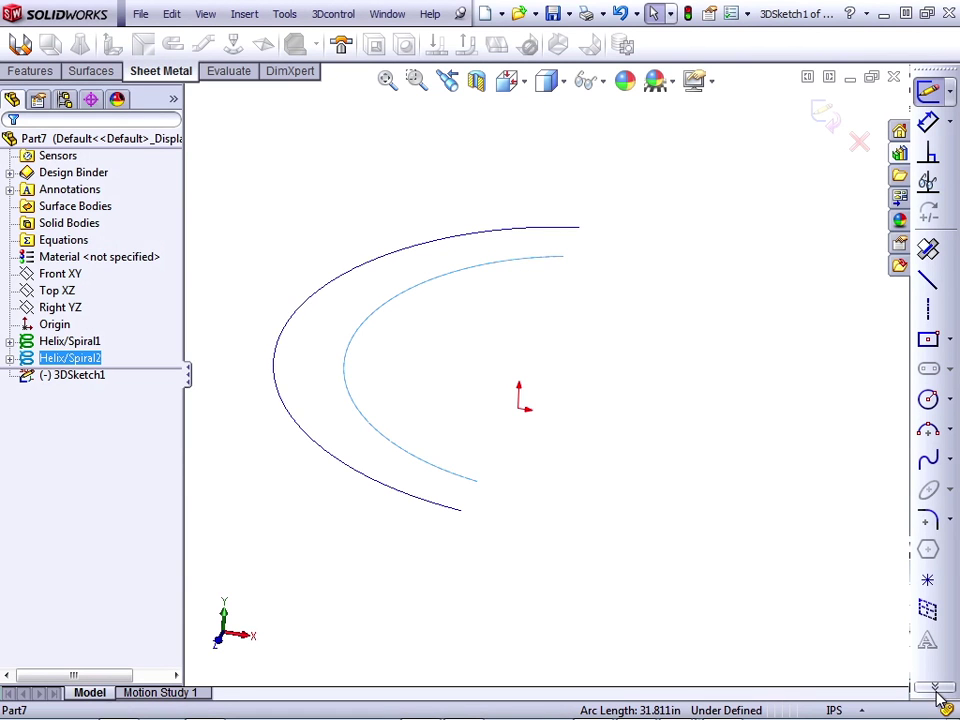
mouse_move(927, 686)
click(787, 593)
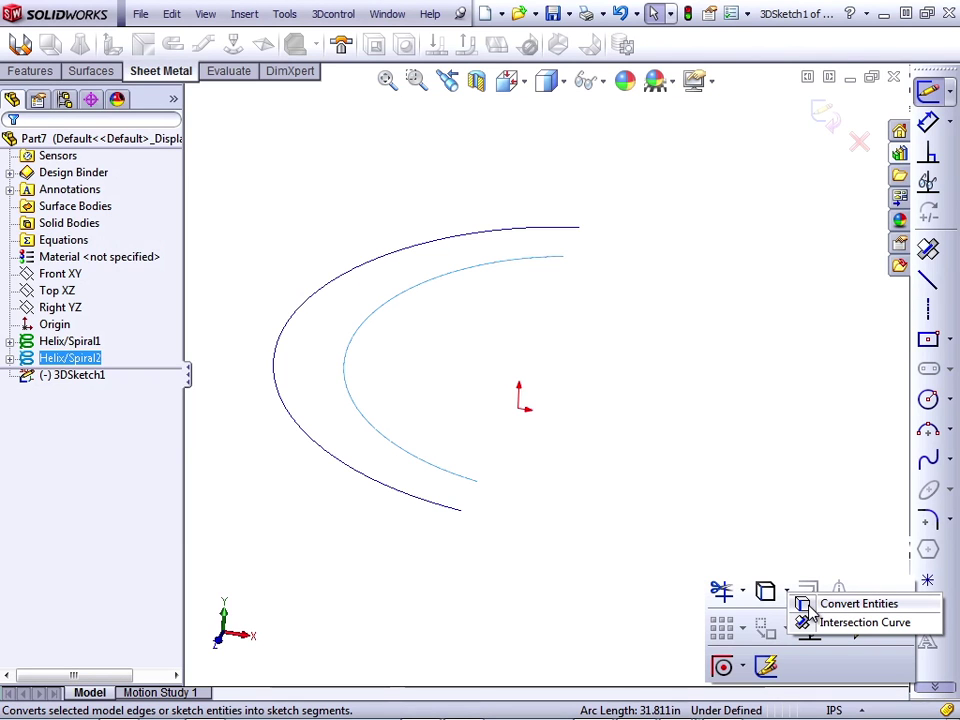
click(811, 607)
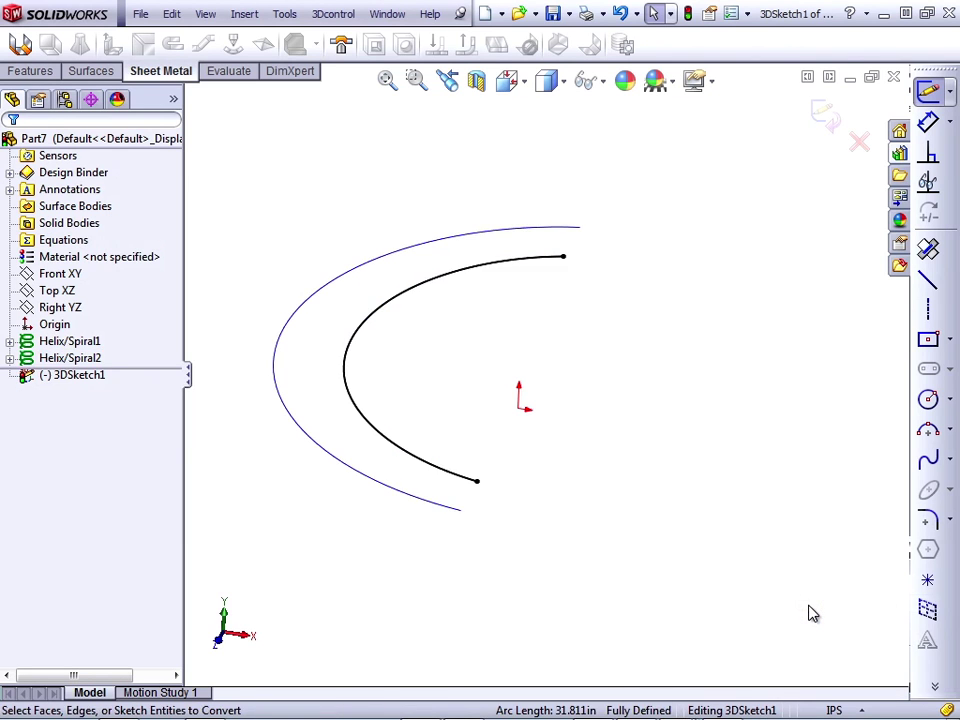
click(822, 116)
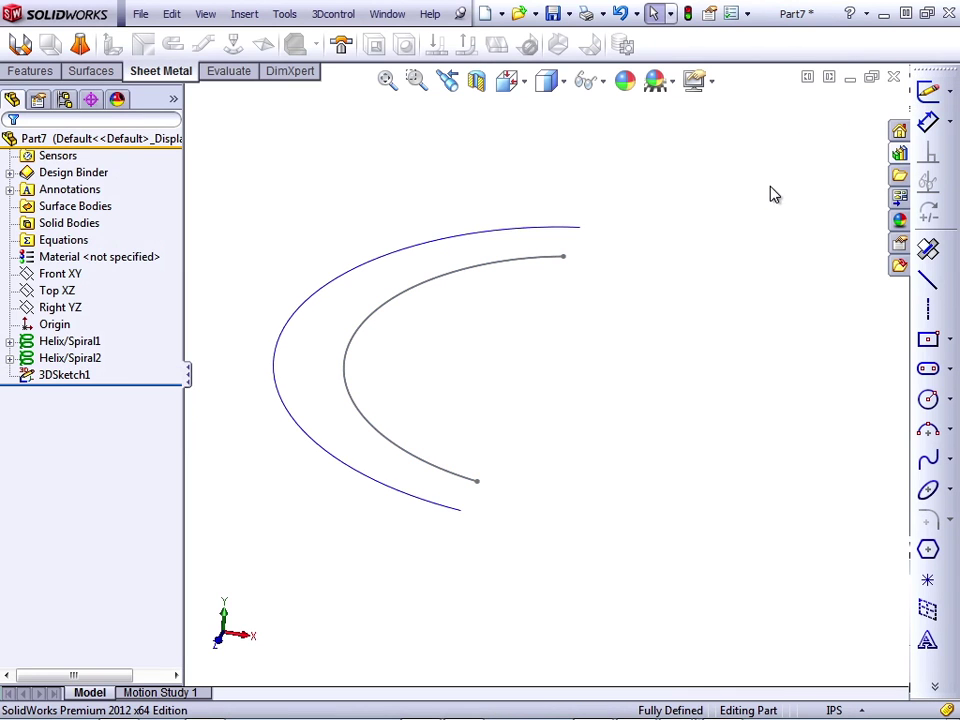
Step: Convert the outer helix Helix/Spiral1 into a curve in a new 3DSketch2 and close it
click(949, 91)
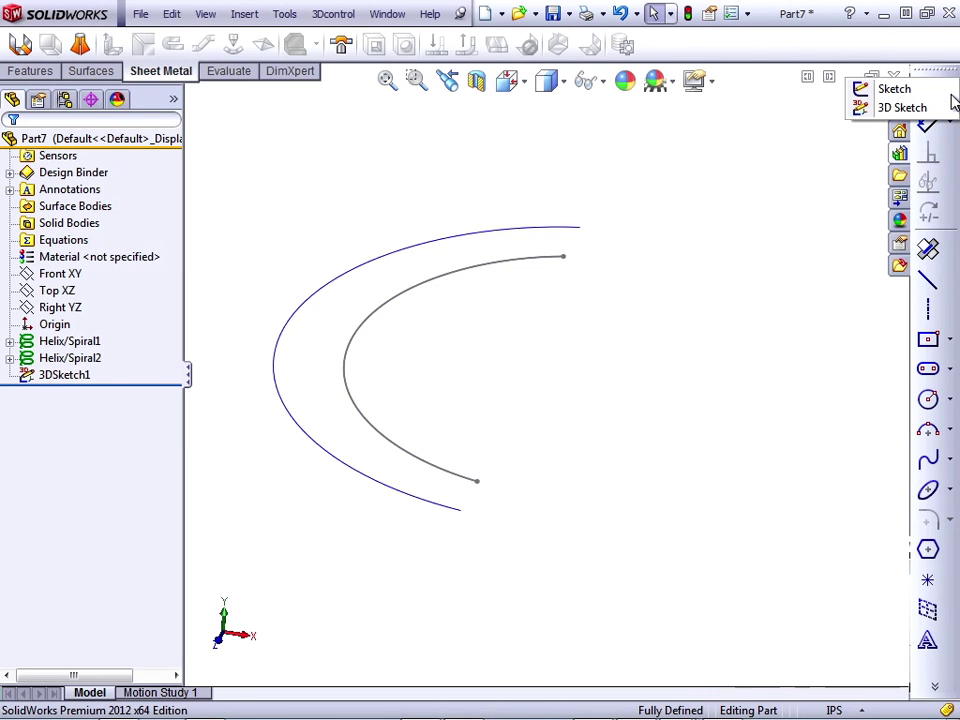
click(884, 106)
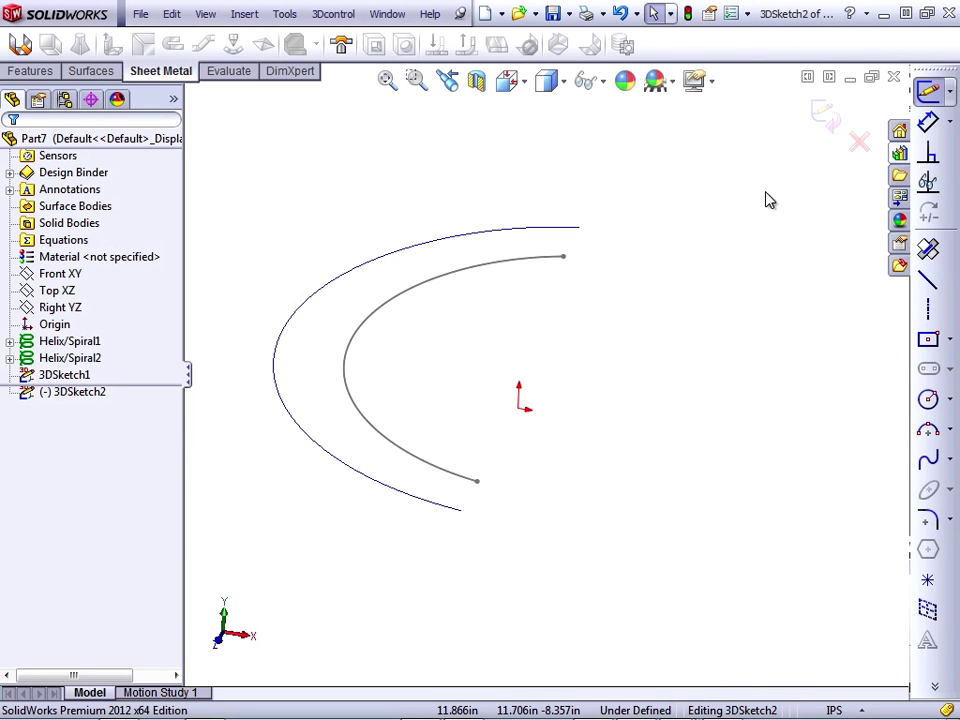
click(449, 246)
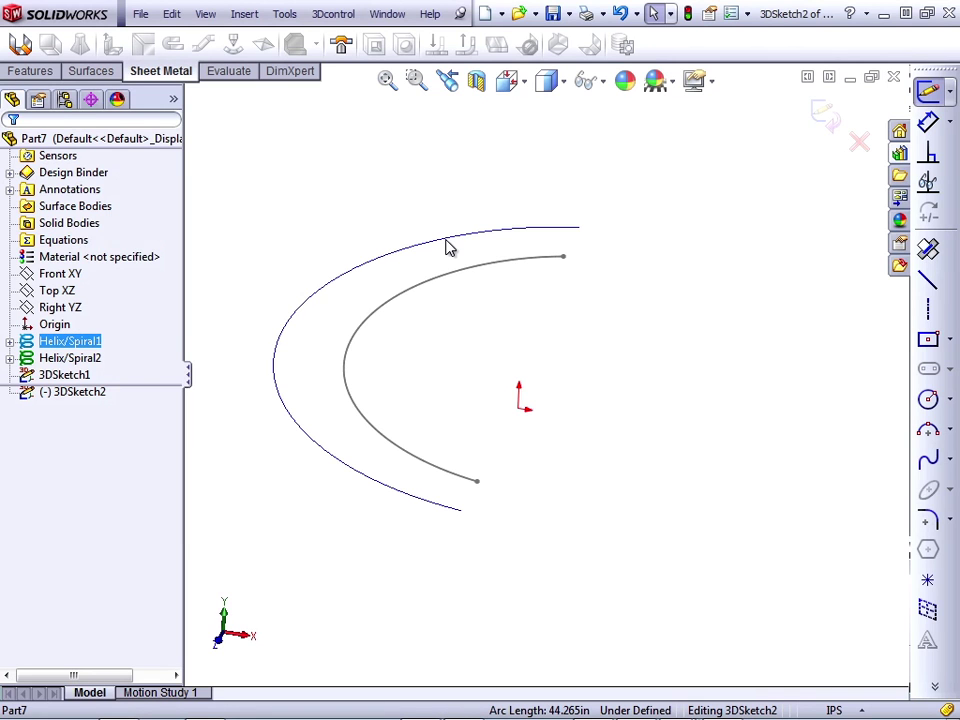
mouse_move(935, 686)
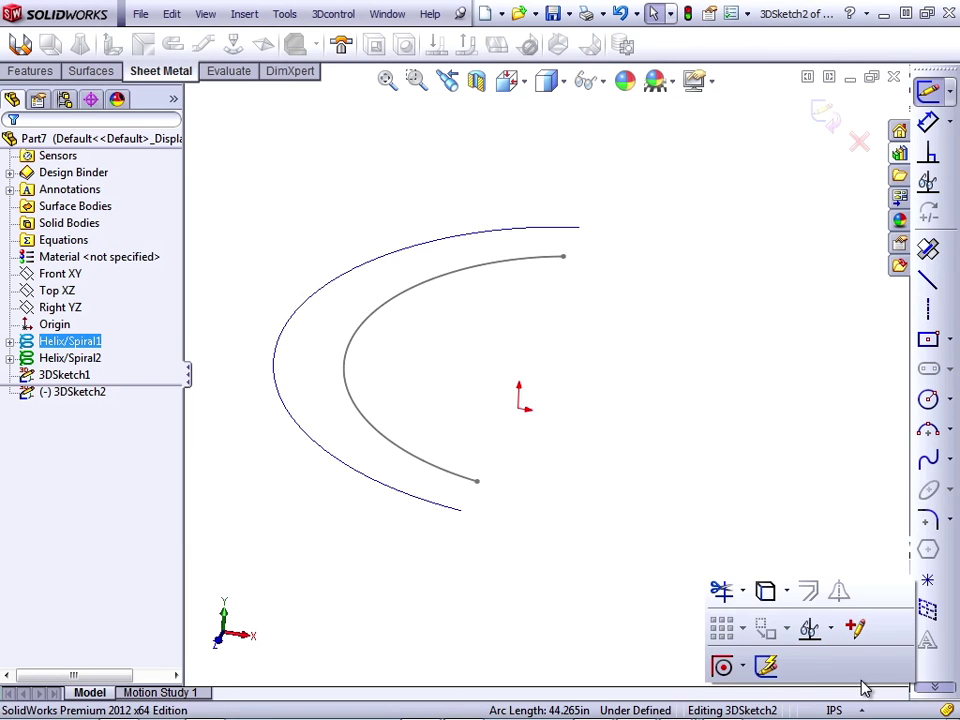
click(786, 591)
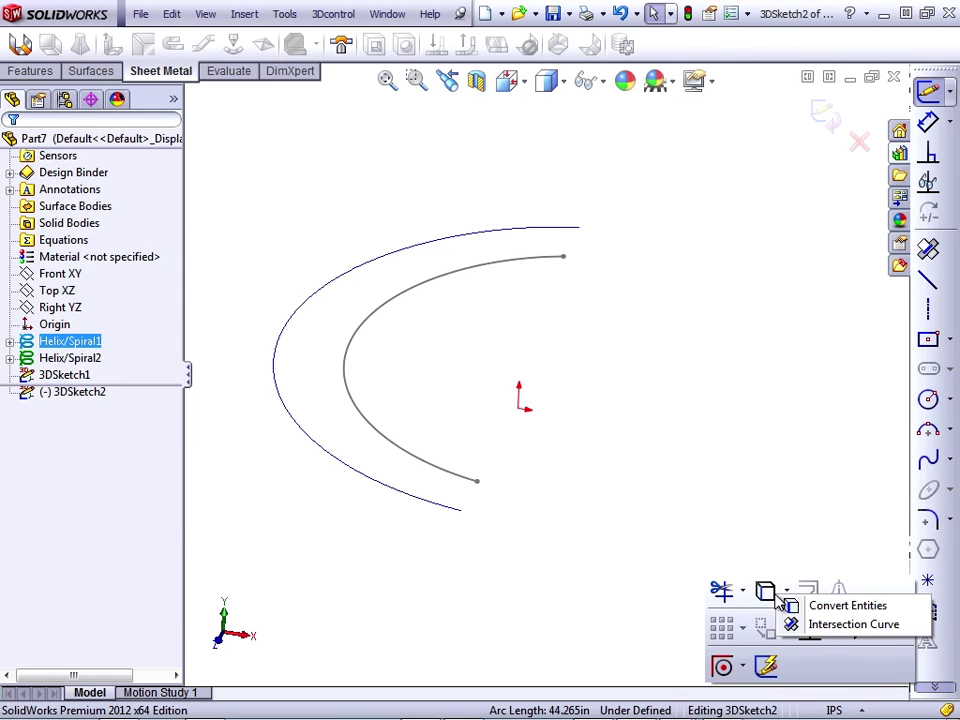
click(825, 607)
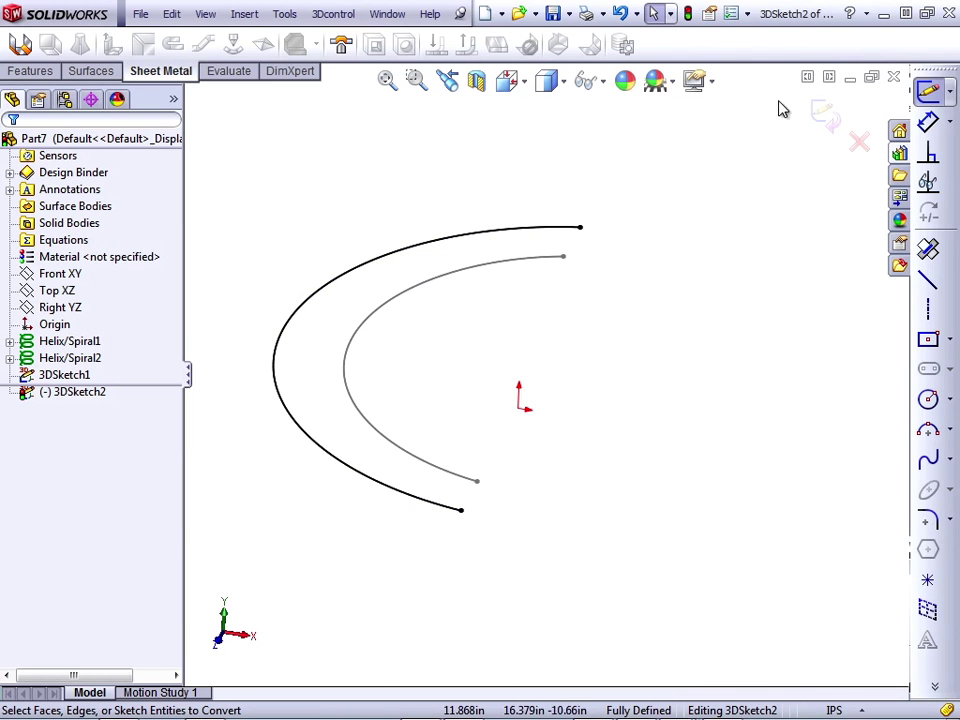
click(823, 113)
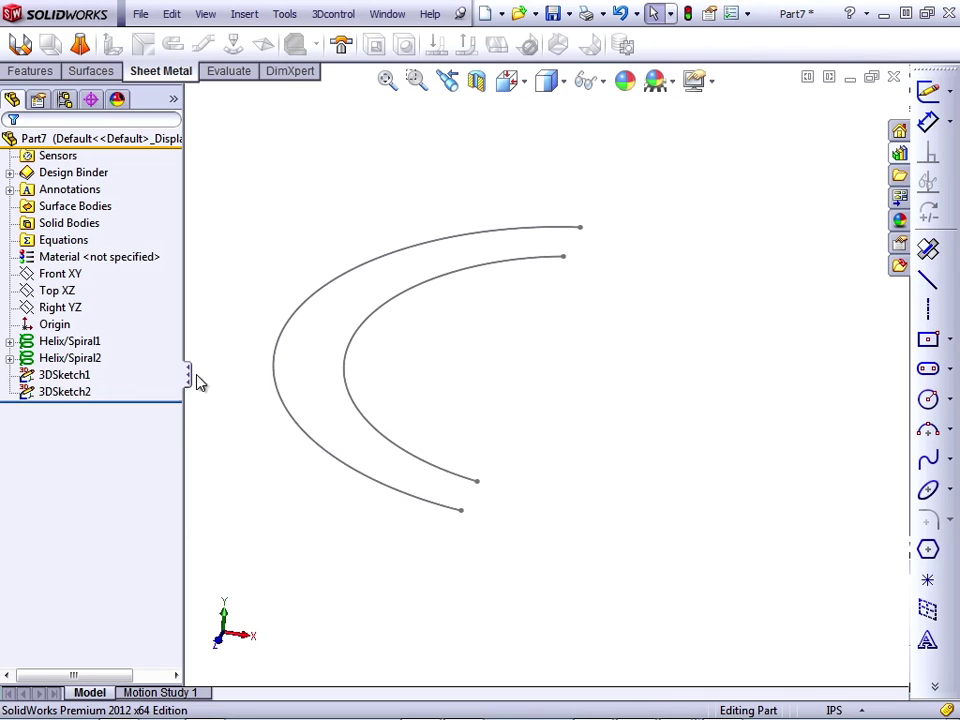
Step: Expand Helix/Spiral1 and Helix/Spiral2 in the FeatureManager tree to show their sketches
click(9, 345)
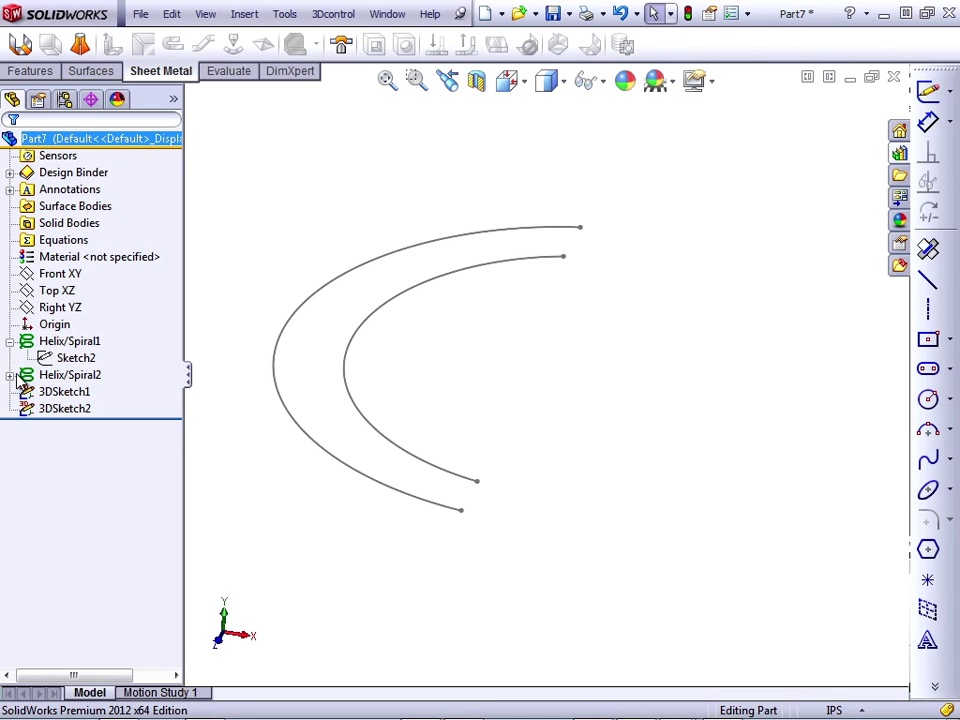
click(9, 375)
click(266, 499)
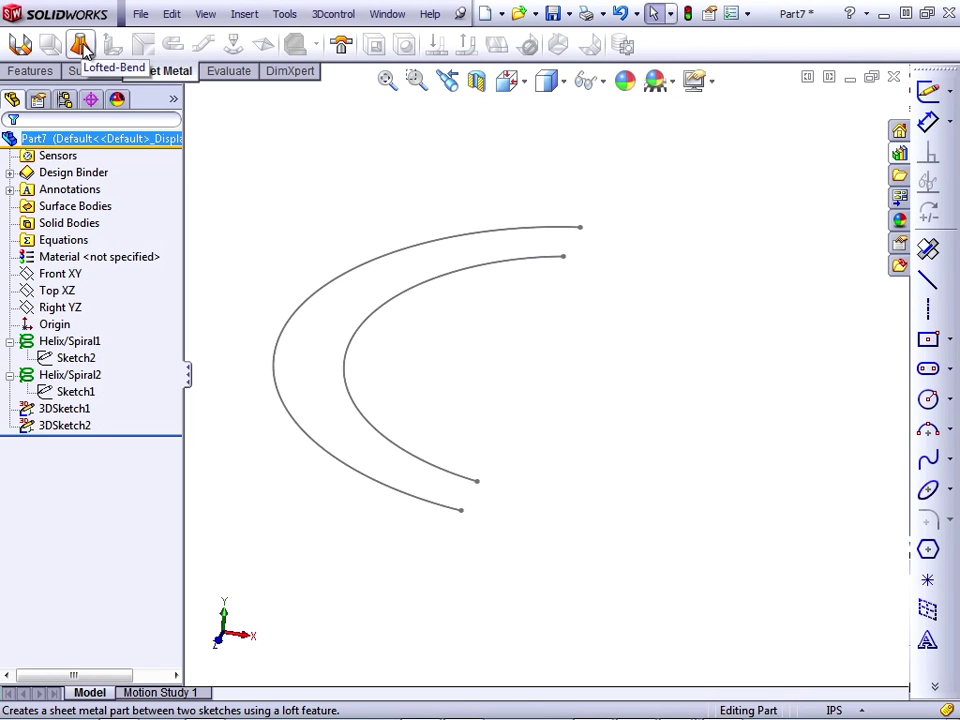
Step: Loft a bend between 3DSketch2 and 3DSketch1 and set its sheet thickness to 0.1 in
click(81, 46)
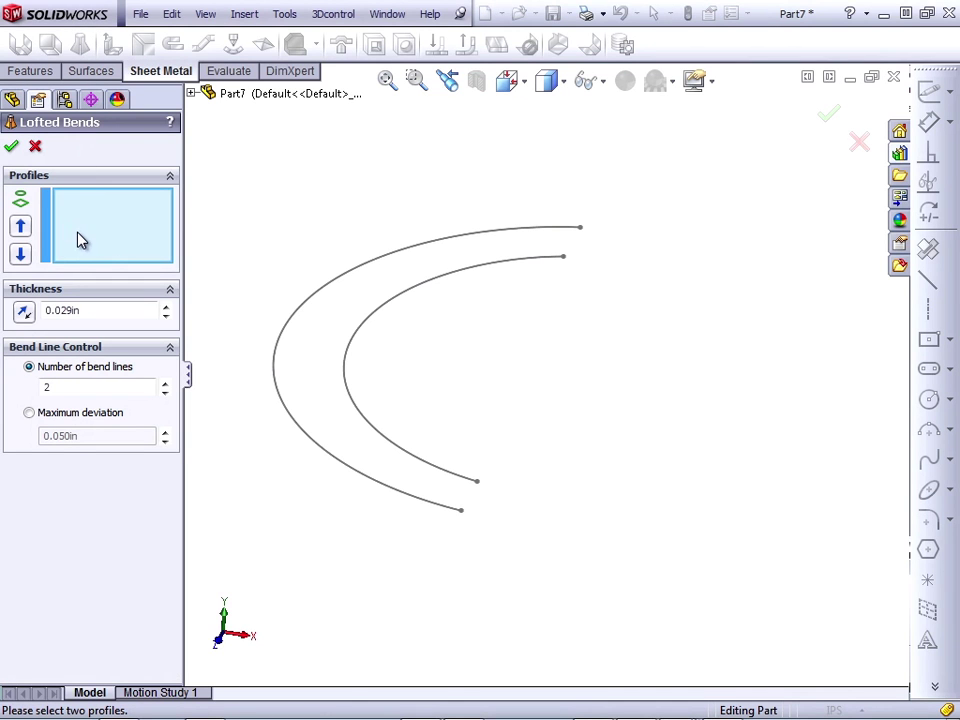
click(528, 236)
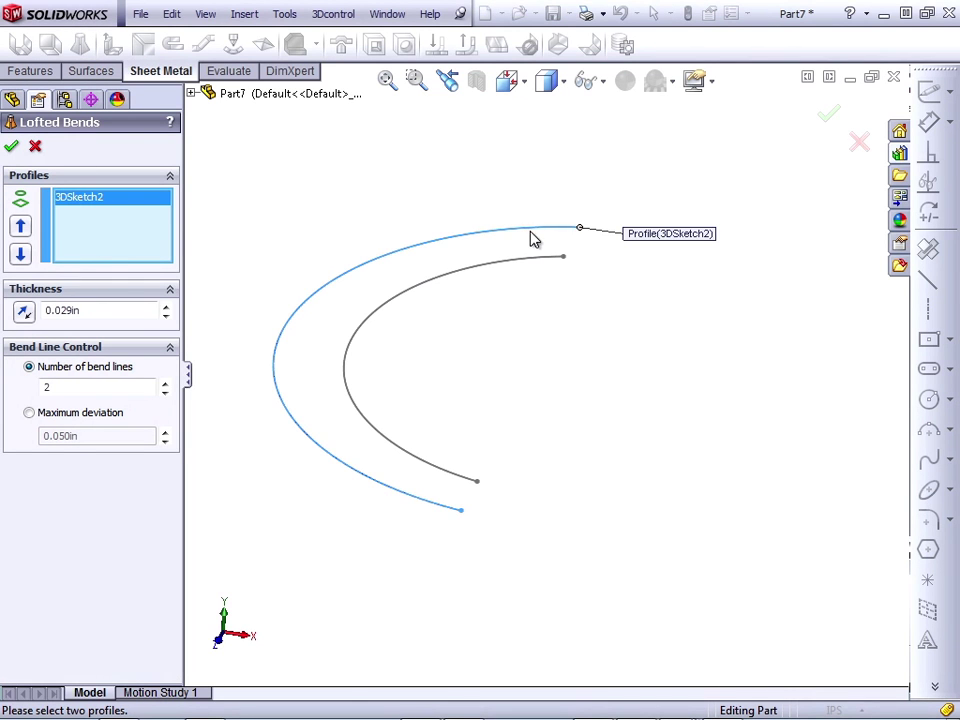
click(545, 261)
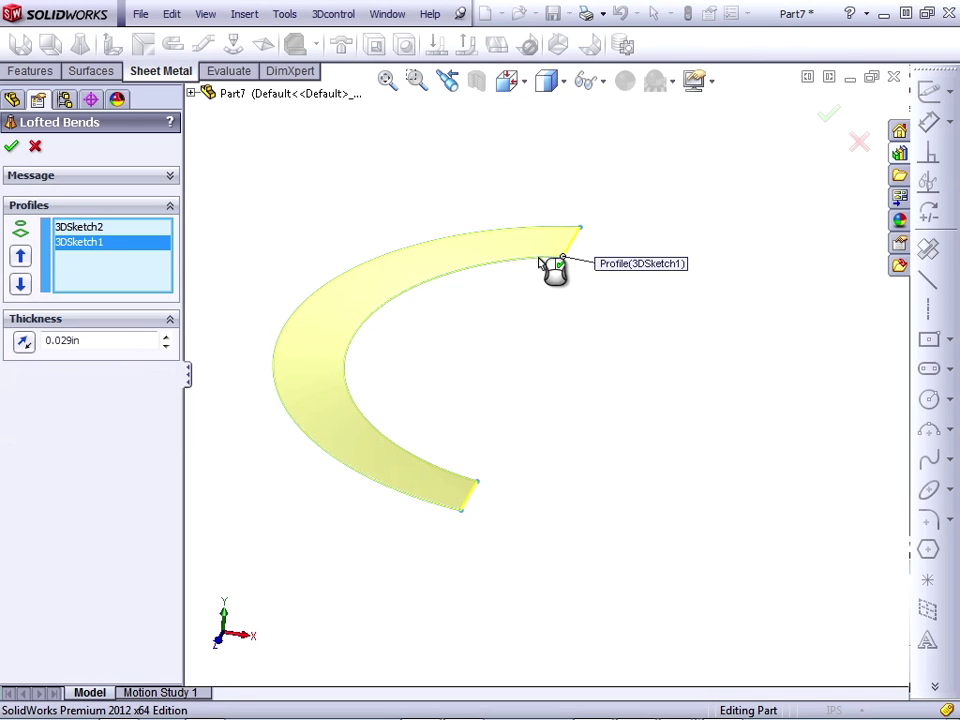
middle_drag(553, 268, 692, 333)
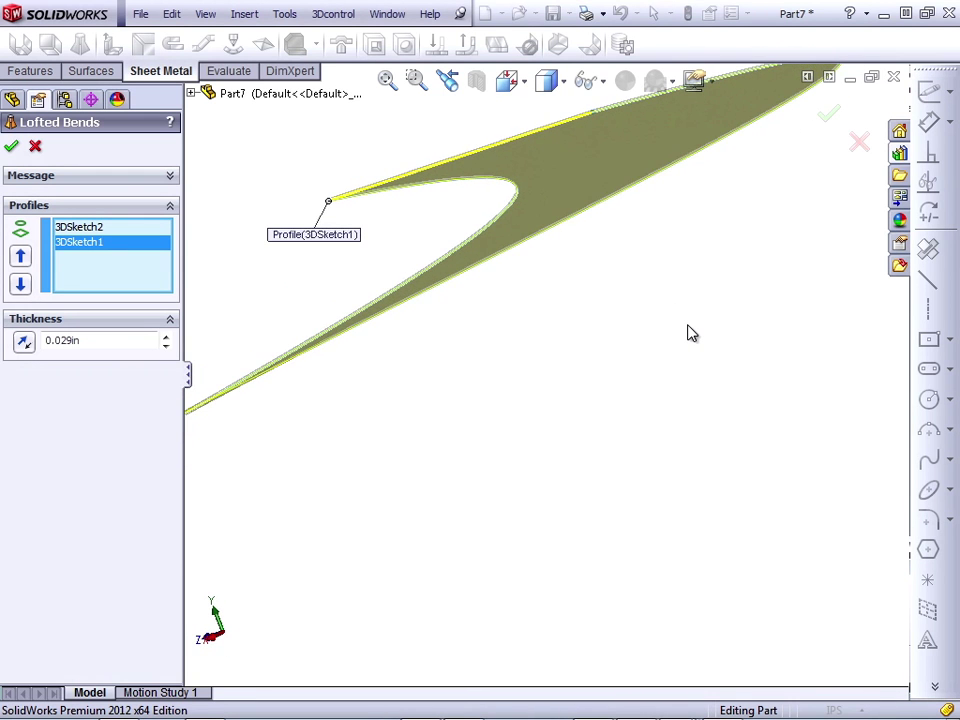
click(164, 338)
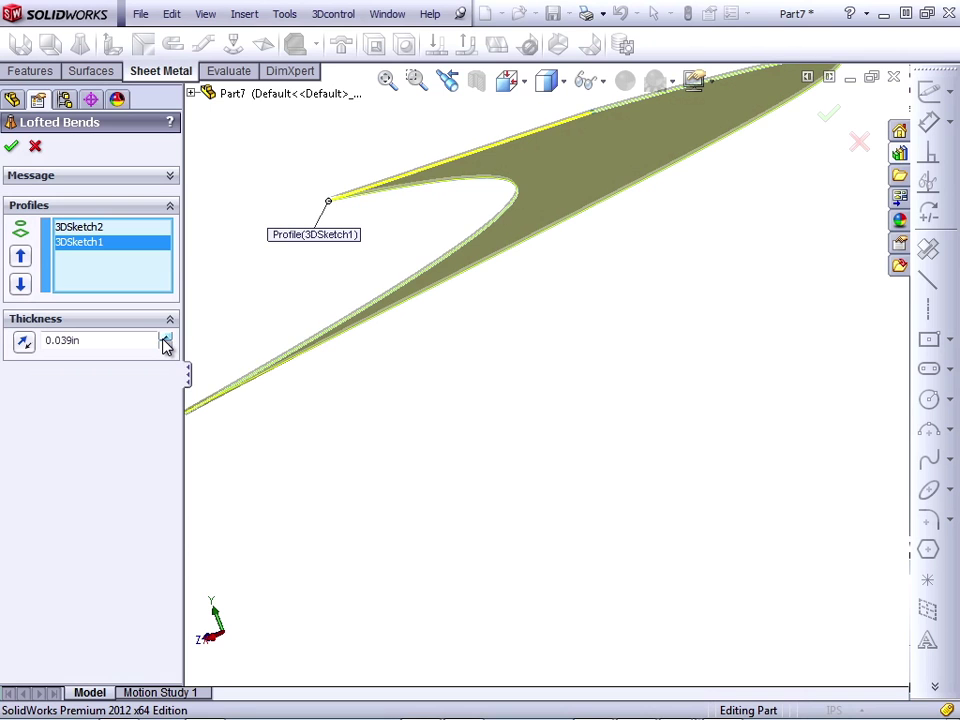
click(164, 338)
click(164, 338)
click(164, 338)
click(164, 338)
click(164, 338)
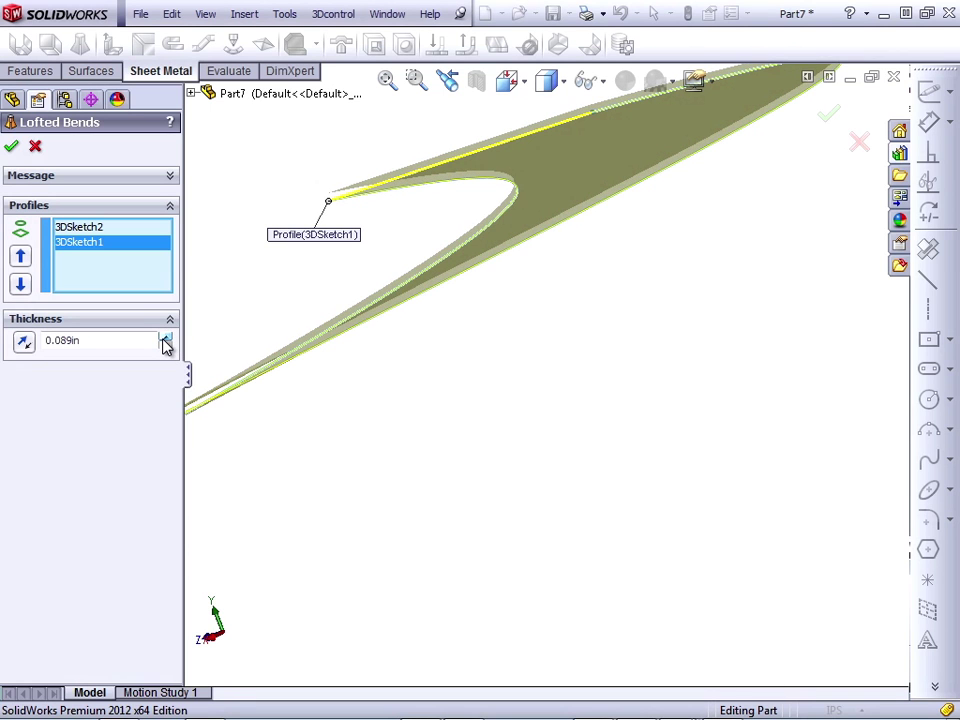
click(164, 338)
click(164, 338)
double_click(96, 340)
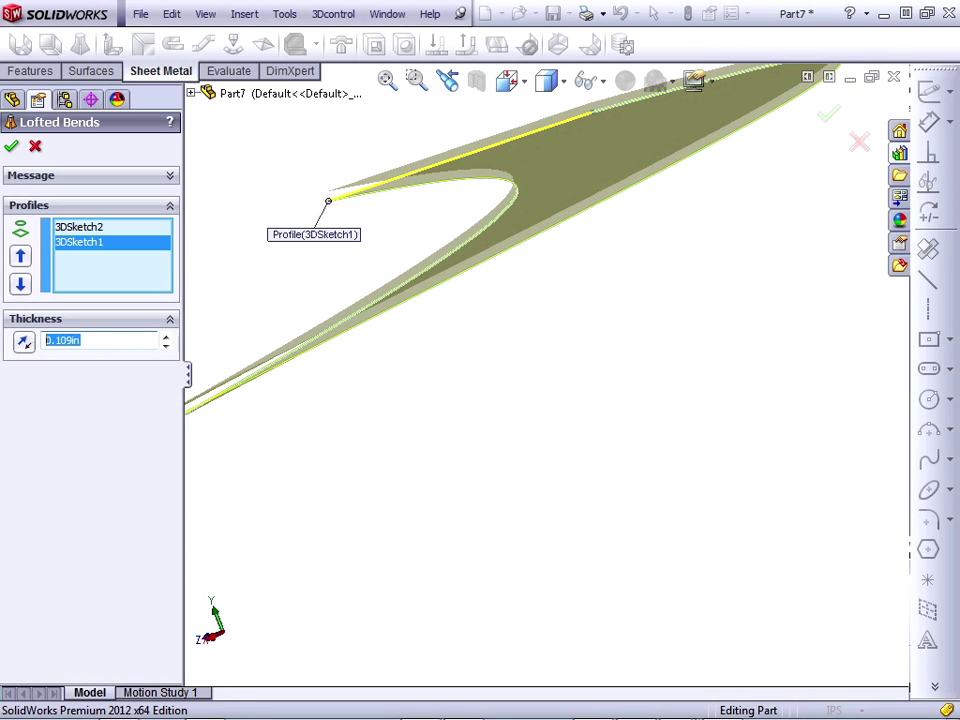
text(0.1)
key(Return)
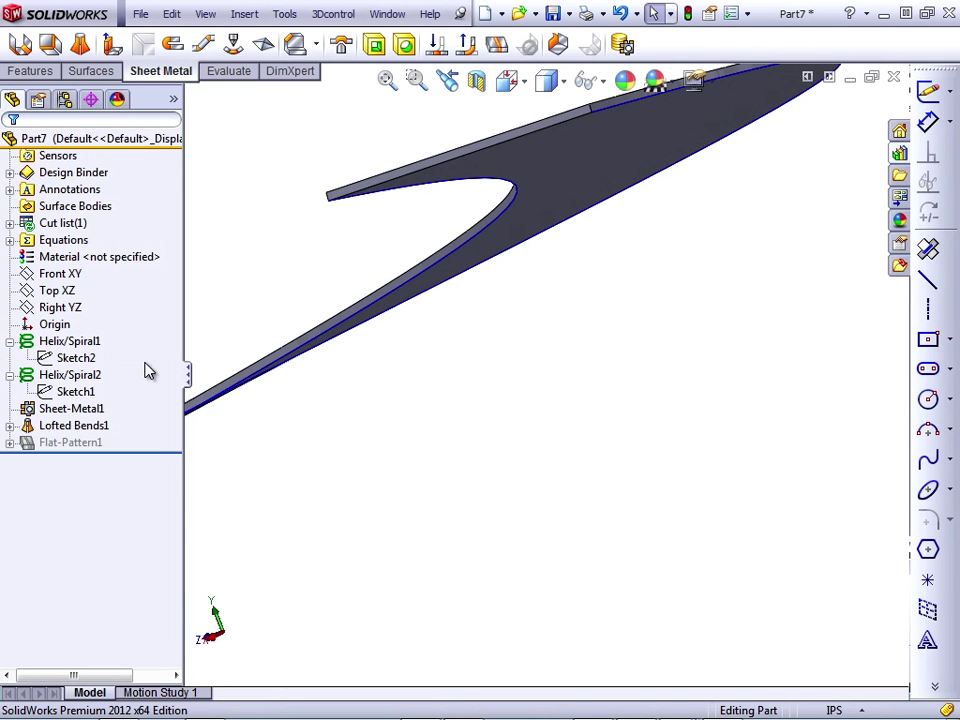
key(ctrl+1)
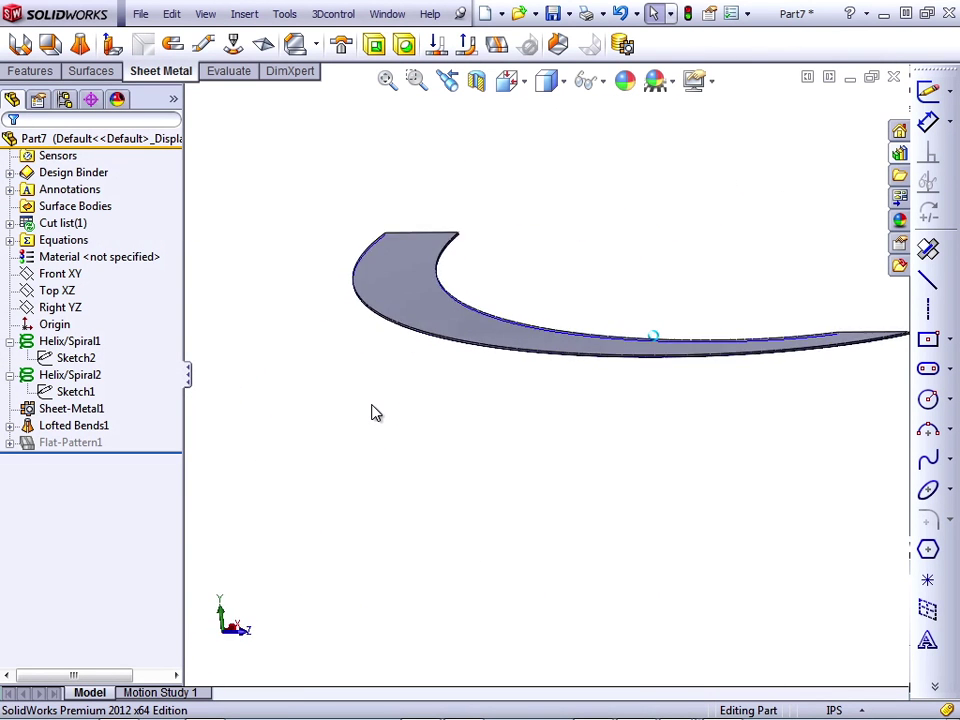
key(ctrl+7)
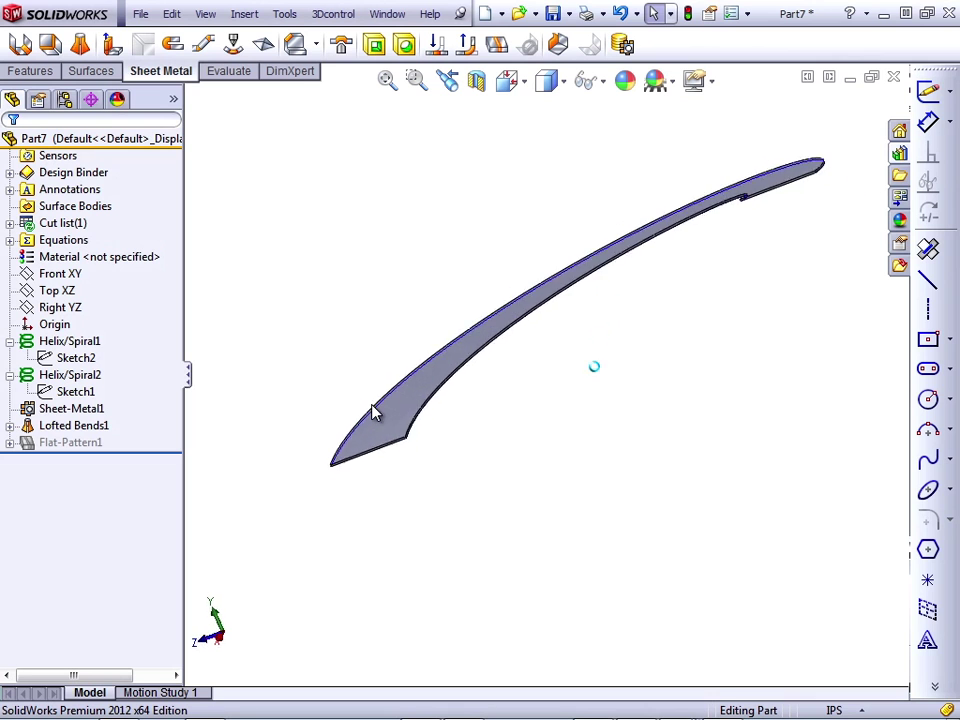
key(ctrl+5)
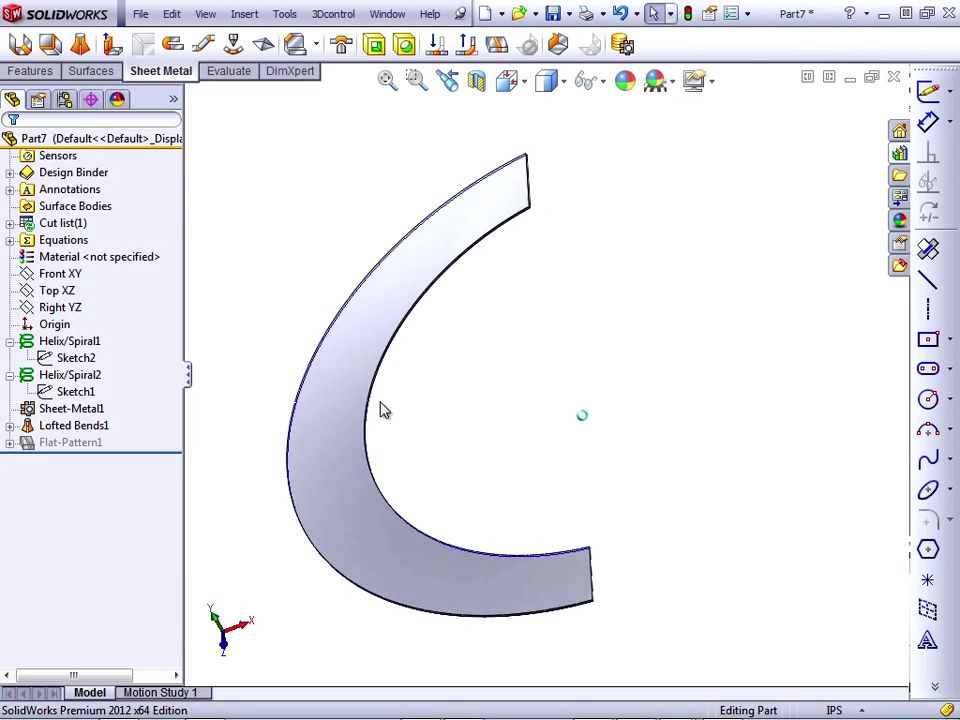
click(497, 45)
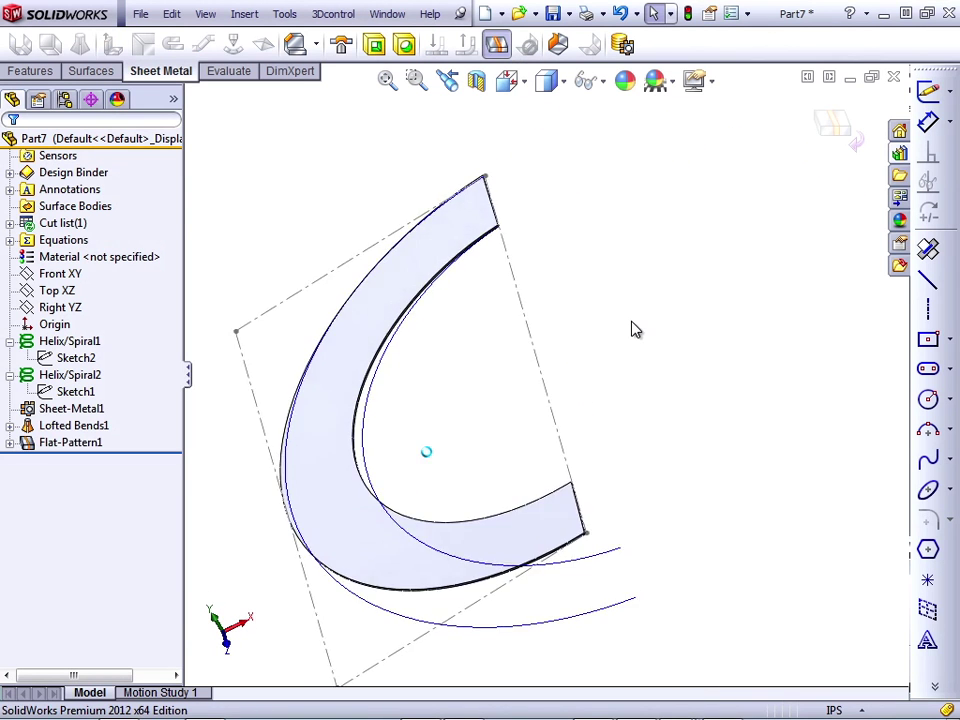
key(ctrl+8)
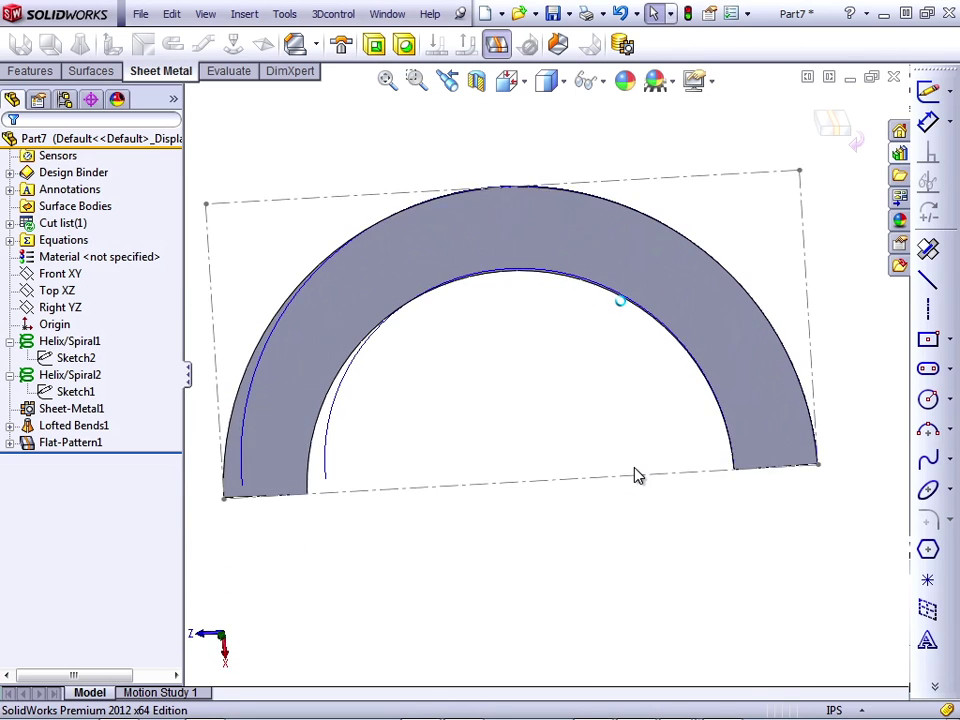
click(497, 45)
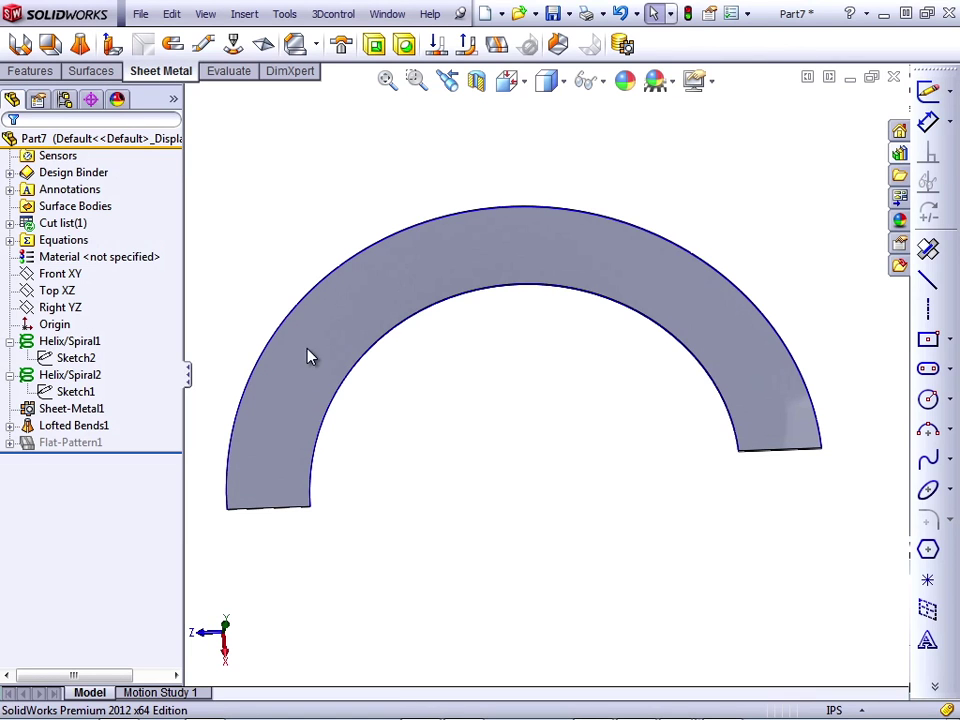
click(100, 425)
key(Escape)
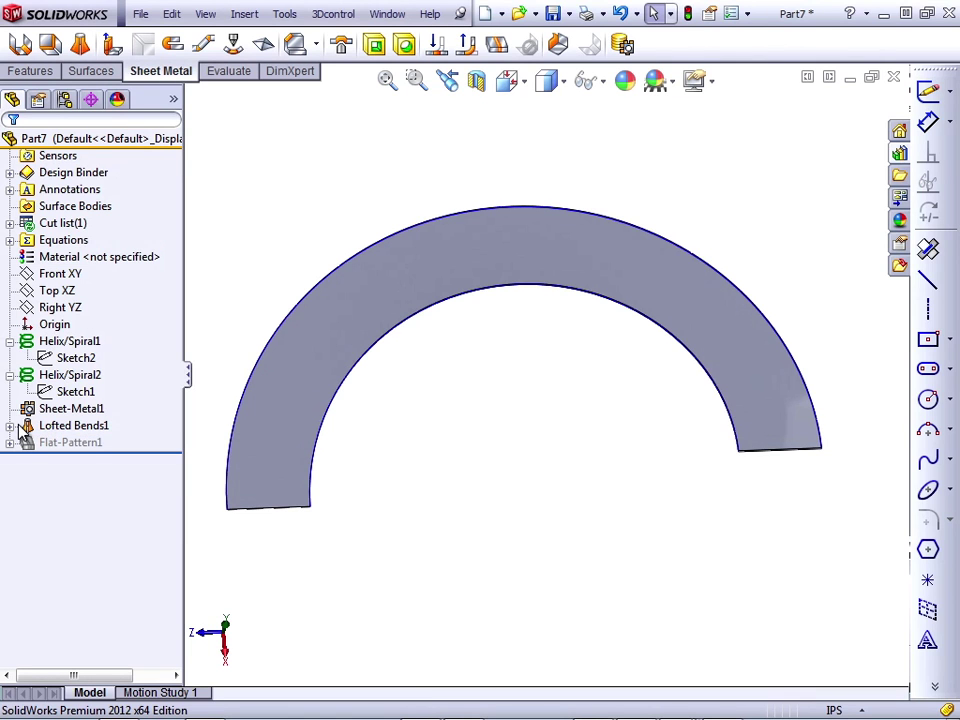